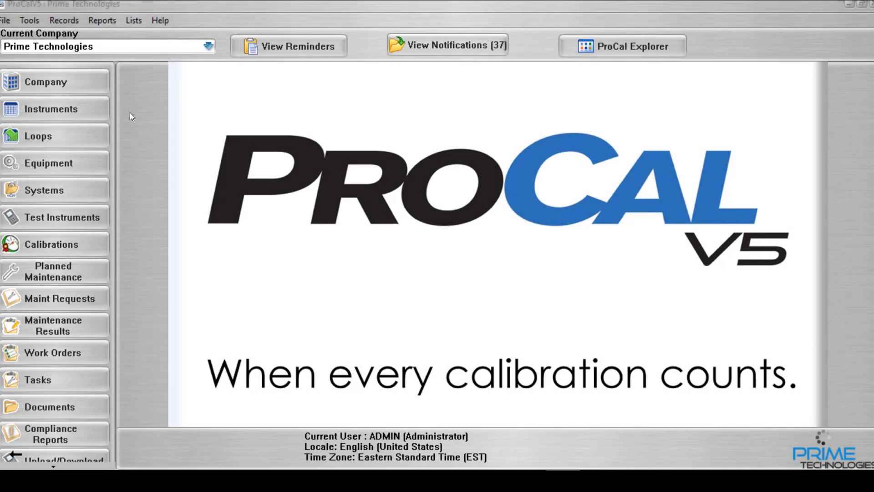
Open the INST-001 instrument record and enter manufacturer Honeywell, model number ABC123 and serial number 123ABC.
left_click(84, 108)
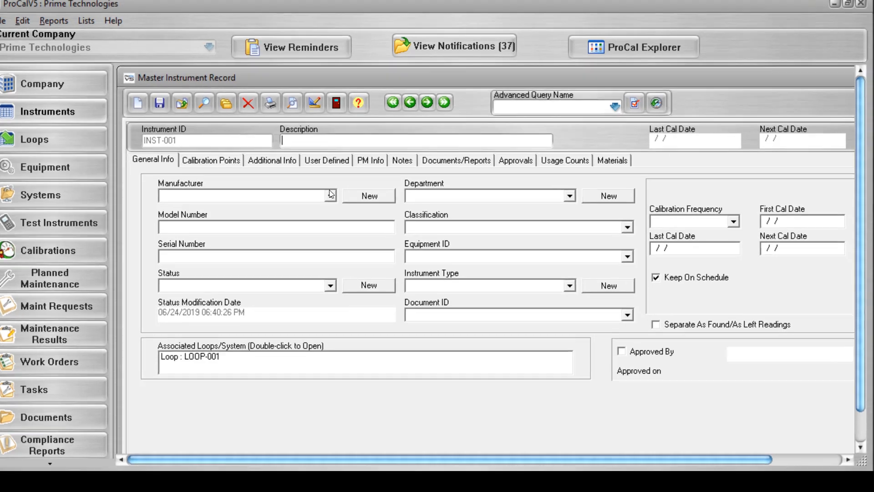
left_click(340, 200)
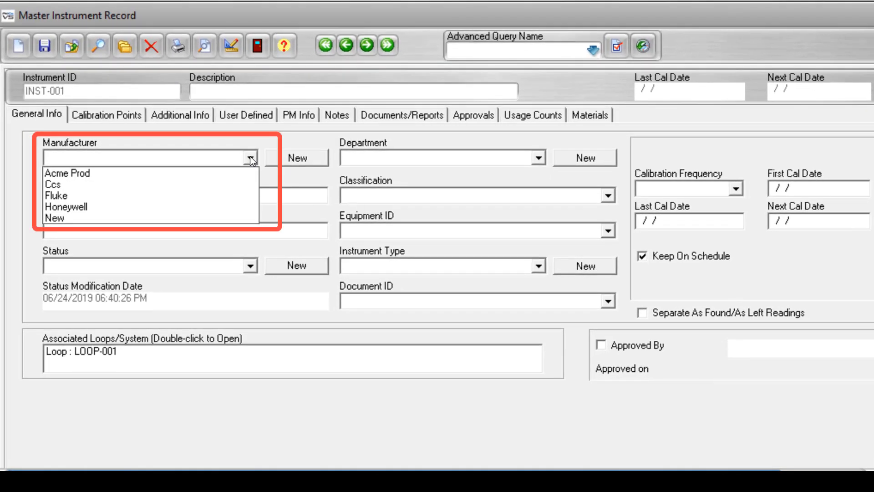
left_click(111, 206)
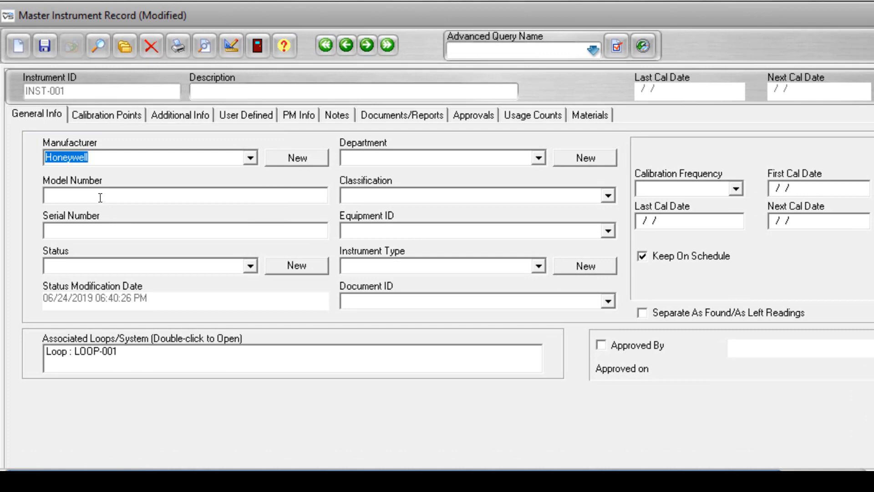
left_click(100, 197)
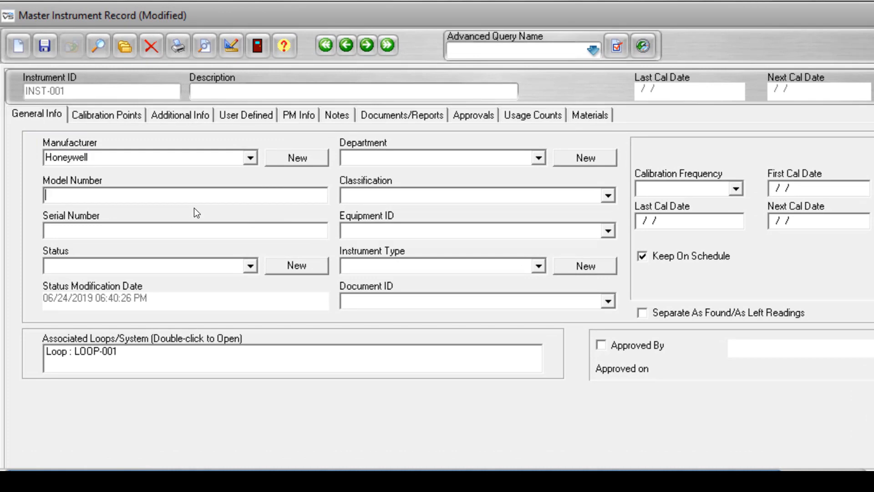
type("AB")
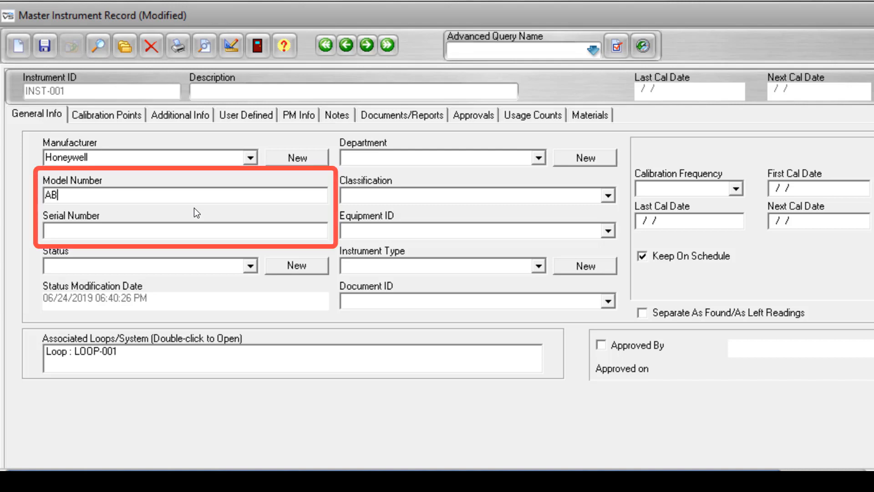
type("C123")
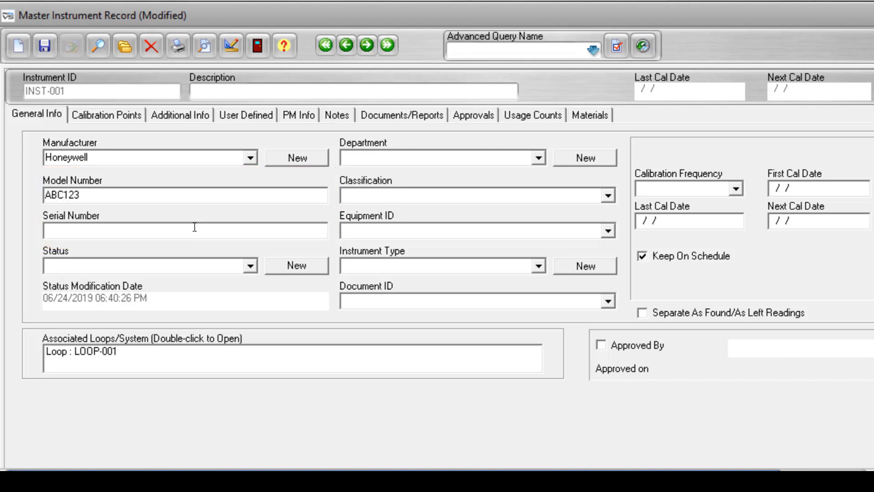
left_click(195, 227)
type("123ABC")
Set the instrument's status to Active, and view the form for adding a new status without saving one.
left_click(249, 265)
left_click(203, 279)
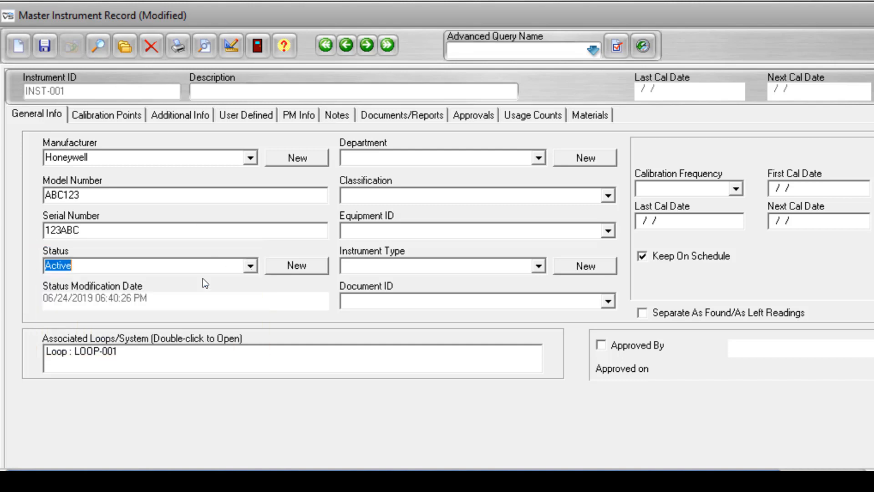
left_click(306, 265)
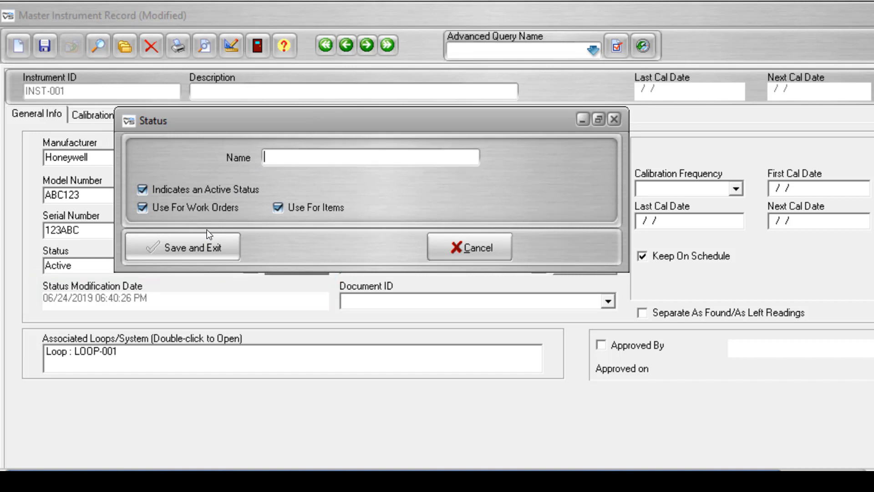
left_click(613, 119)
Assign the instrument to the Engineering department, and view the form for adding a new department without saving one.
left_click(539, 158)
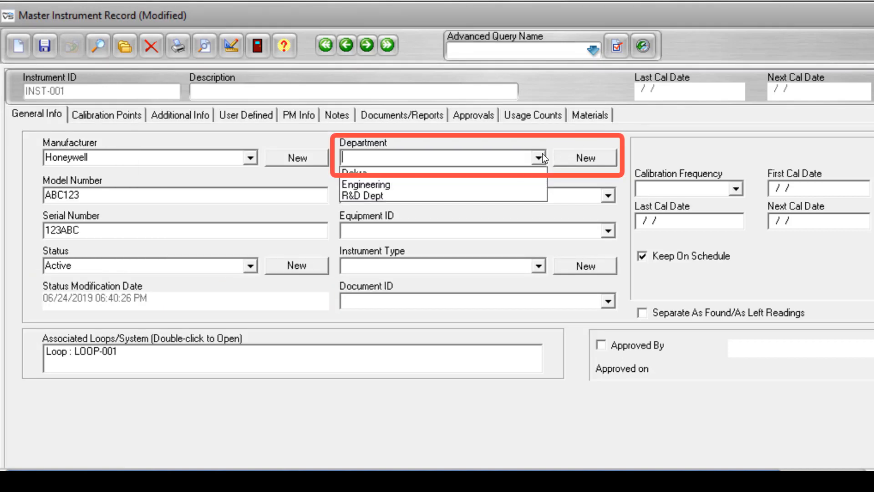
left_click(437, 184)
left_click(590, 156)
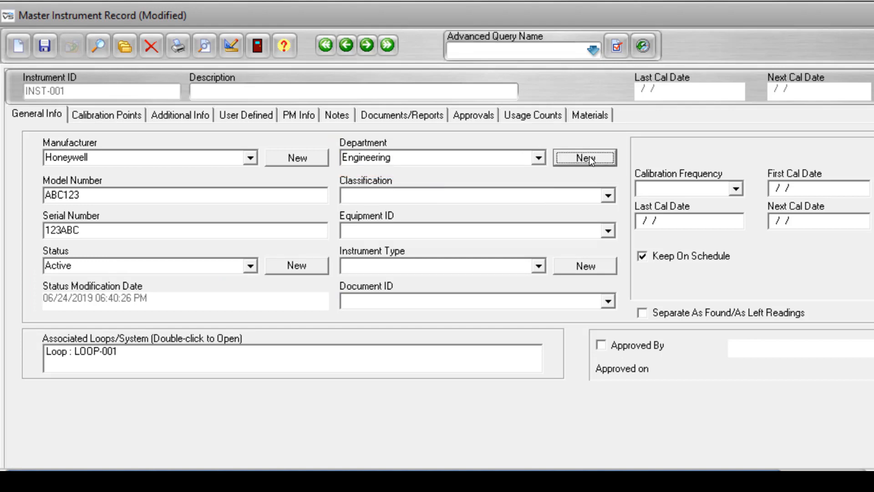
left_click(614, 120)
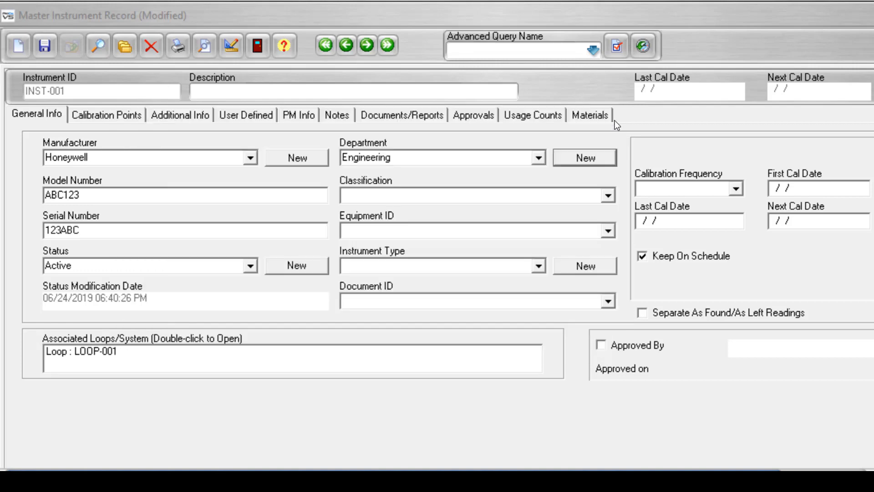
Classify the instrument as GMP Critical and link it to equipment EQUIP-001.
left_click(608, 195)
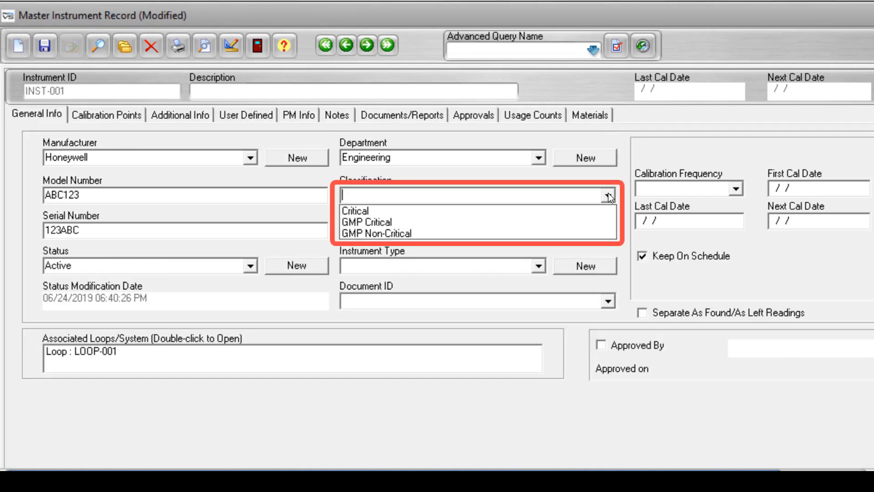
left_click(544, 222)
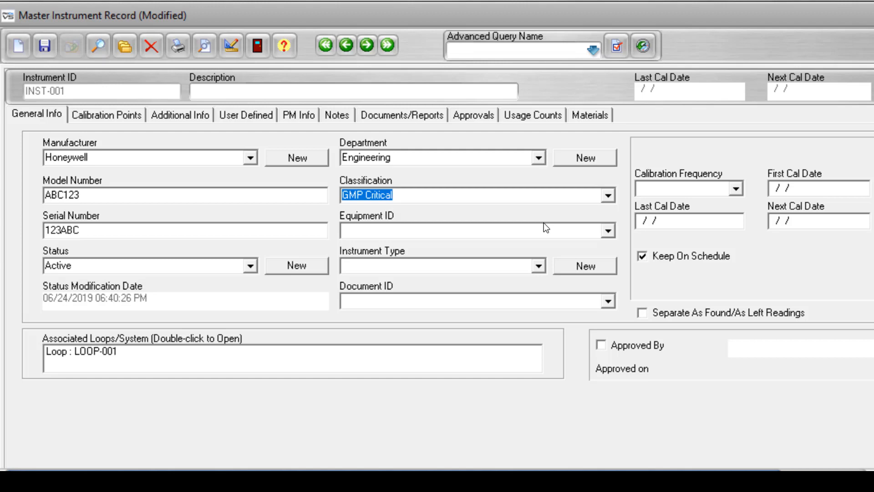
left_click(608, 231)
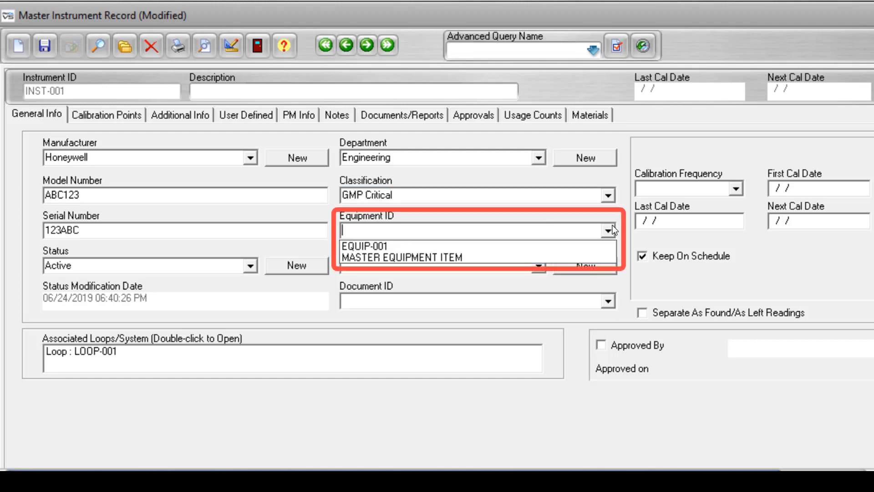
left_click(518, 244)
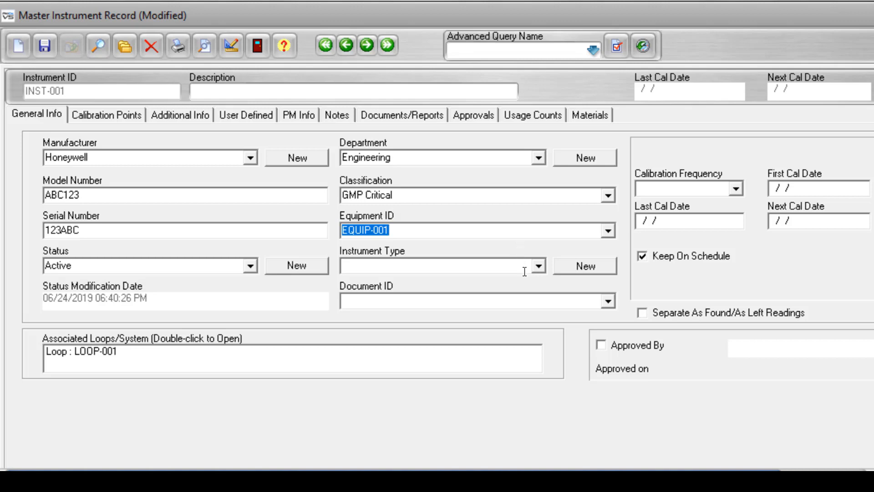
Set the instrument type to Pressure, view the new-type form without saving, and assign document DOC-007.
left_click(538, 265)
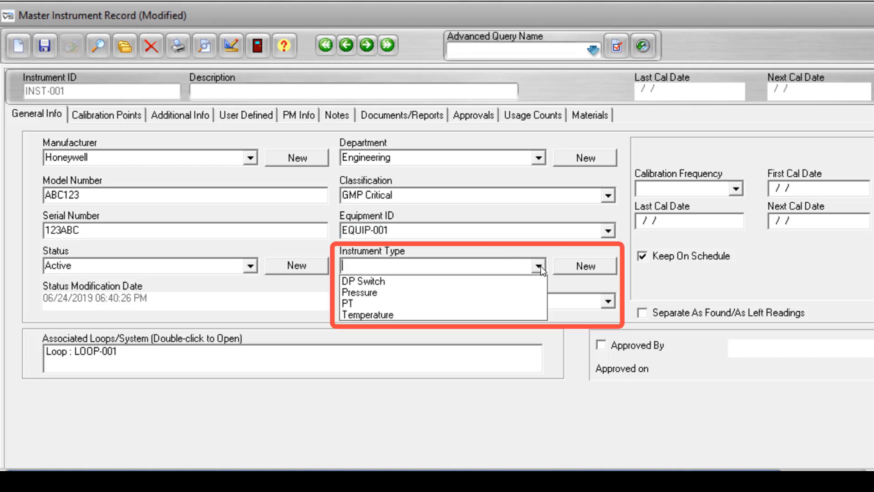
left_click(501, 293)
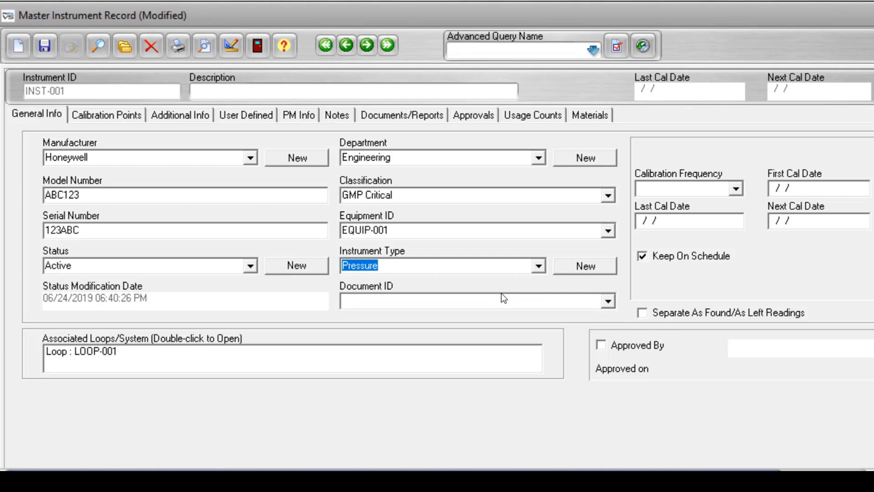
left_click(609, 271)
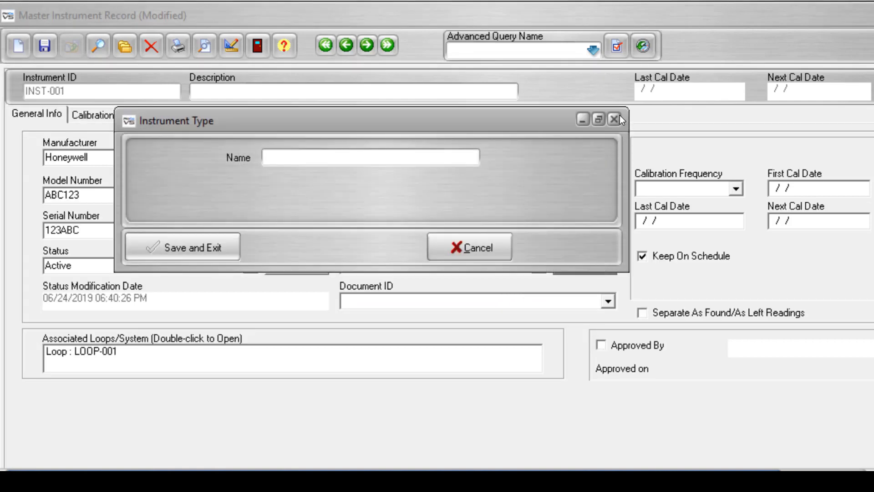
left_click(613, 117)
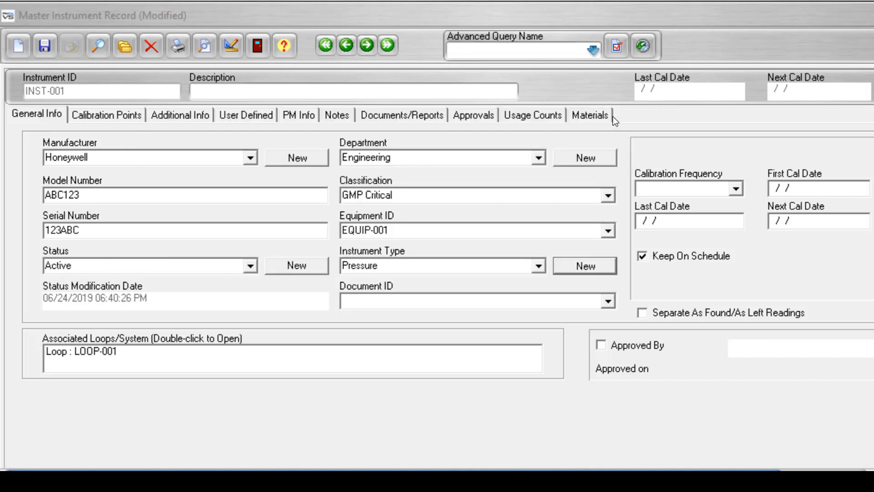
left_click(608, 301)
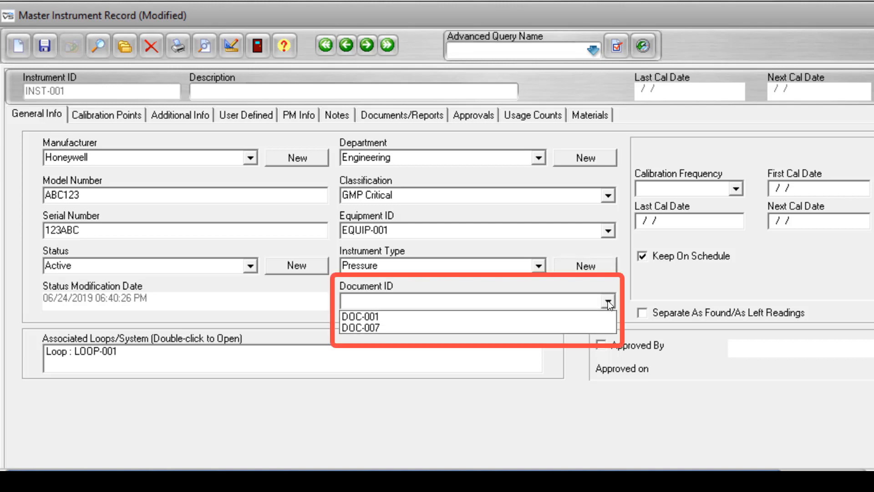
left_click(586, 328)
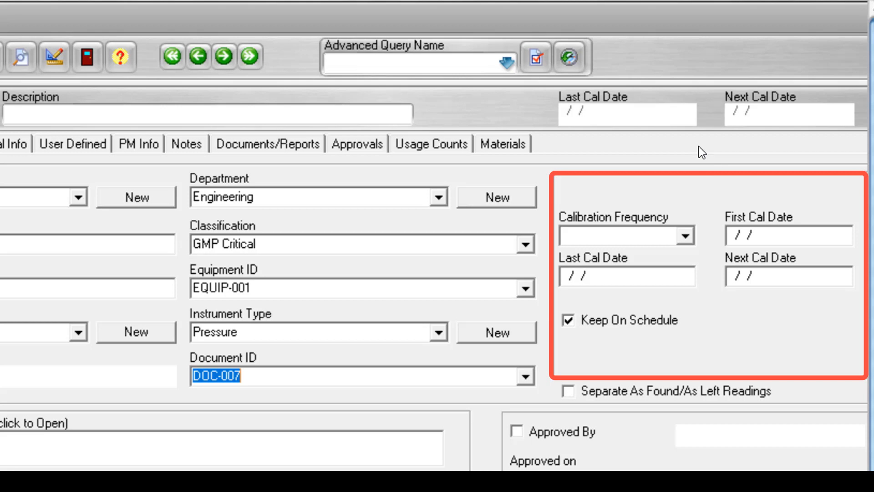
Set the calibration frequency to Annual, enter 06/24/2019 as first and last calibration dates, and let the next calibration date calculate.
left_click(684, 238)
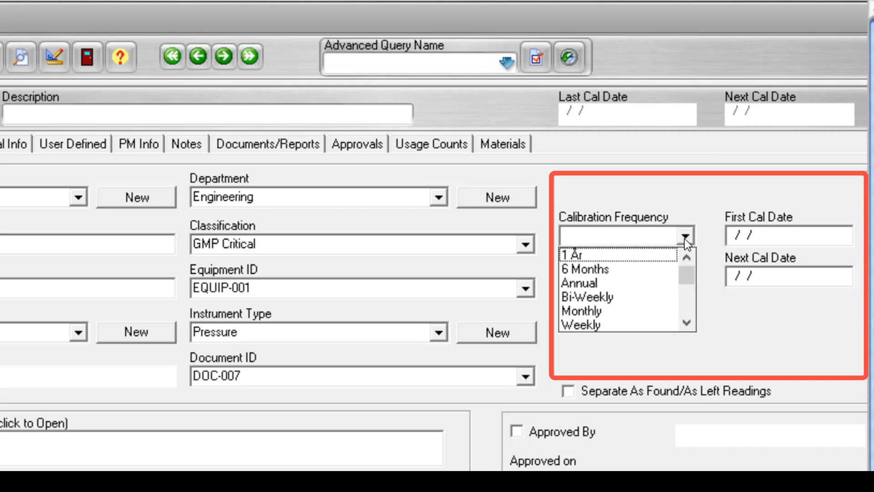
left_click(624, 282)
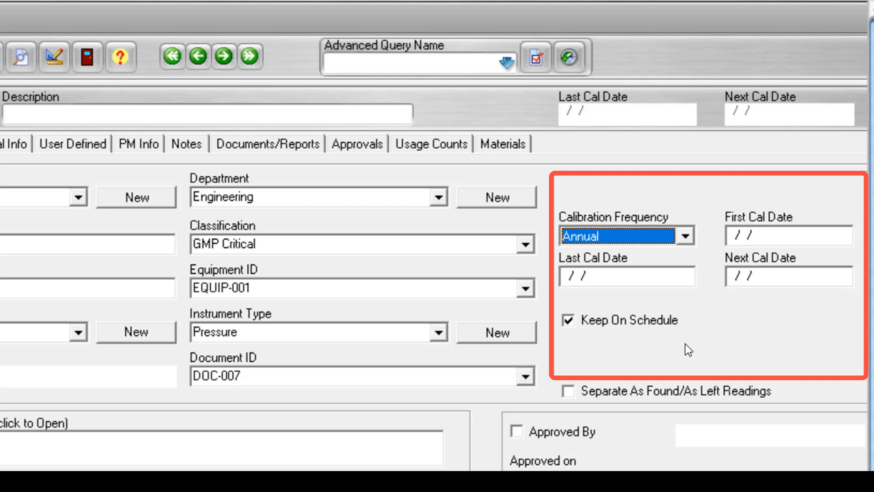
left_click(782, 235)
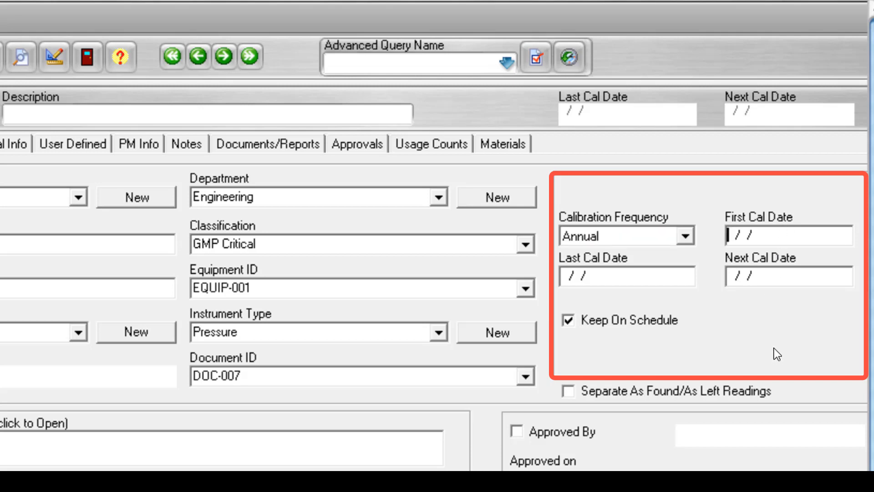
key("space")
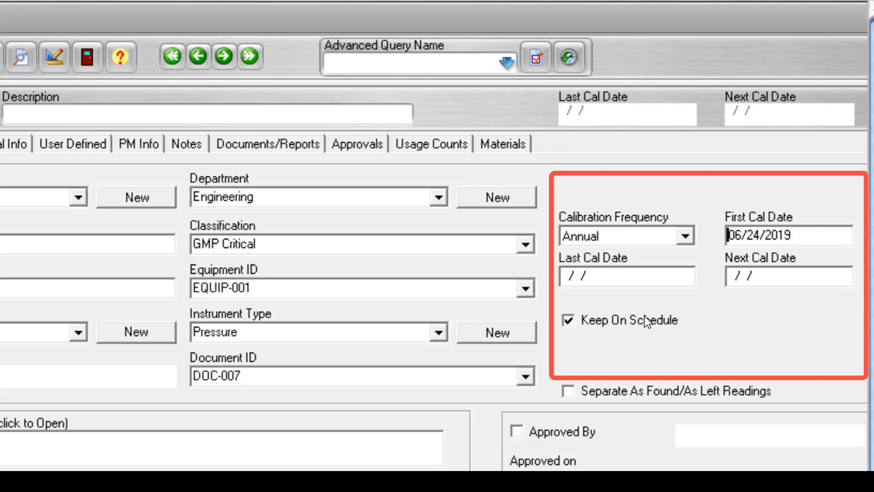
left_click(632, 278)
key("t")
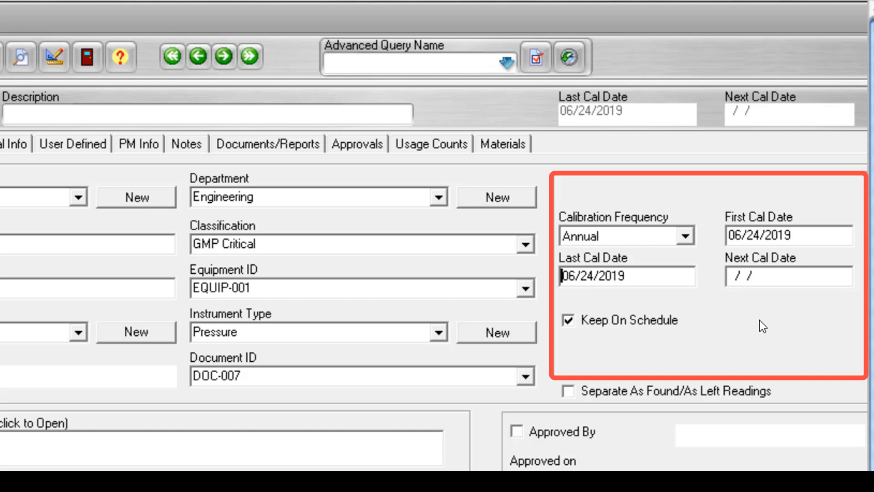
key("Tab")
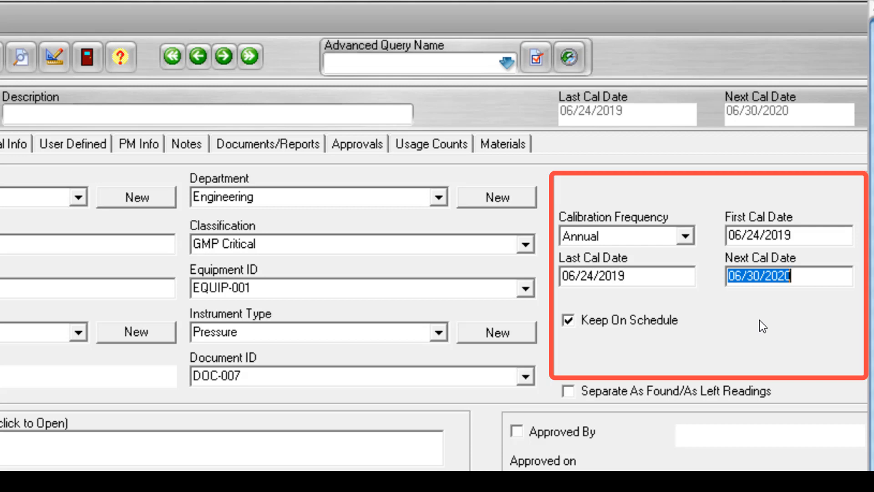
left_click(816, 279)
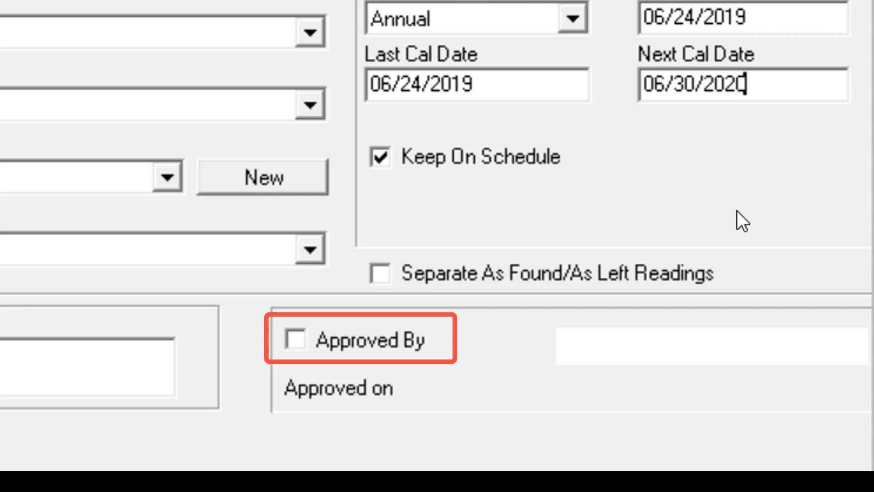
Mark the instrument record as approved and open its associated loop LOOP-001.
left_click(296, 340)
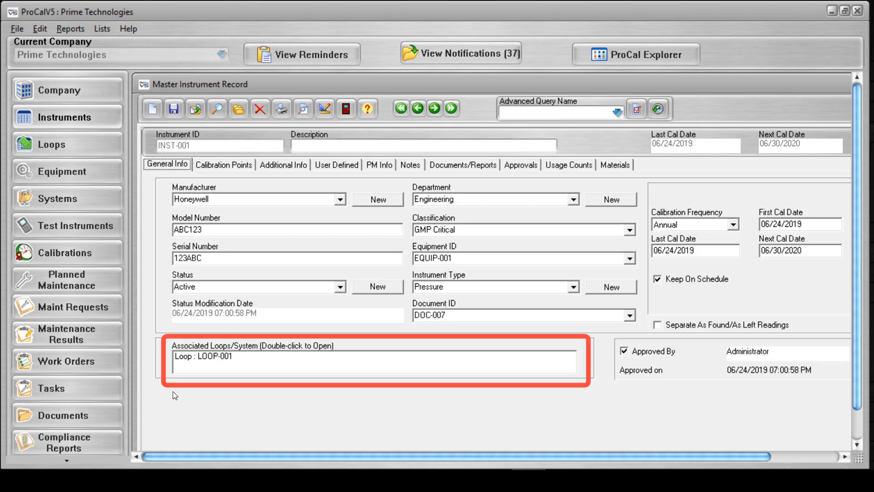
double_click(217, 357)
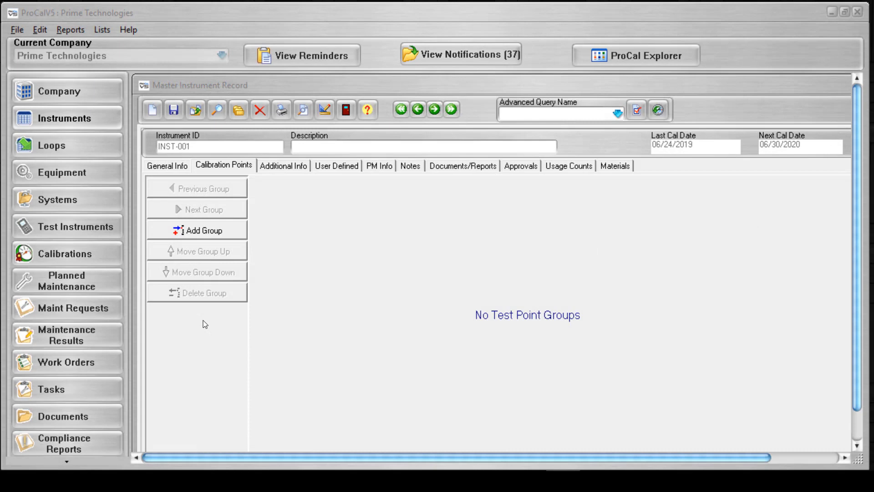
Add a test point group to the instrument's calibration points, named GROUP 1 with 4 calibration points.
left_click(203, 321)
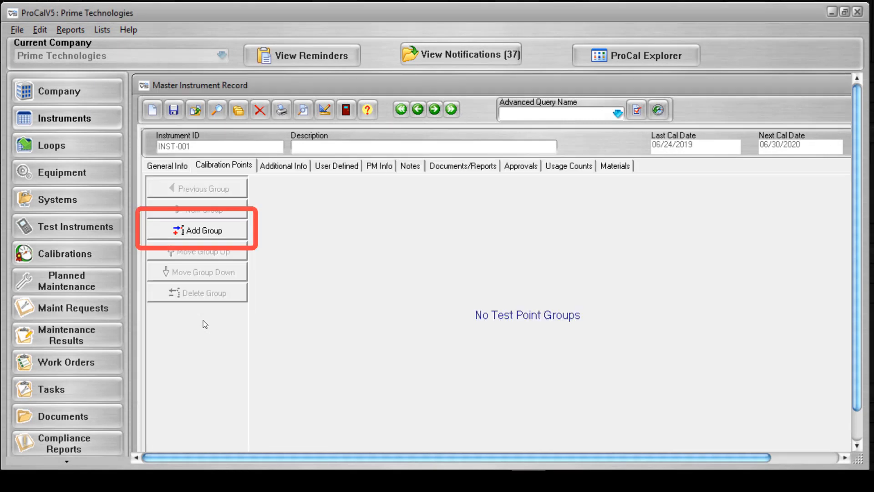
left_click(223, 229)
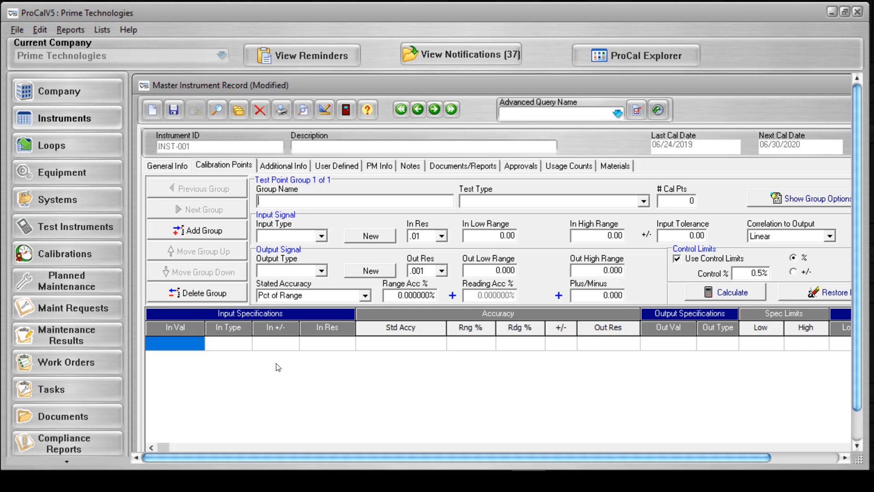
left_click(686, 197)
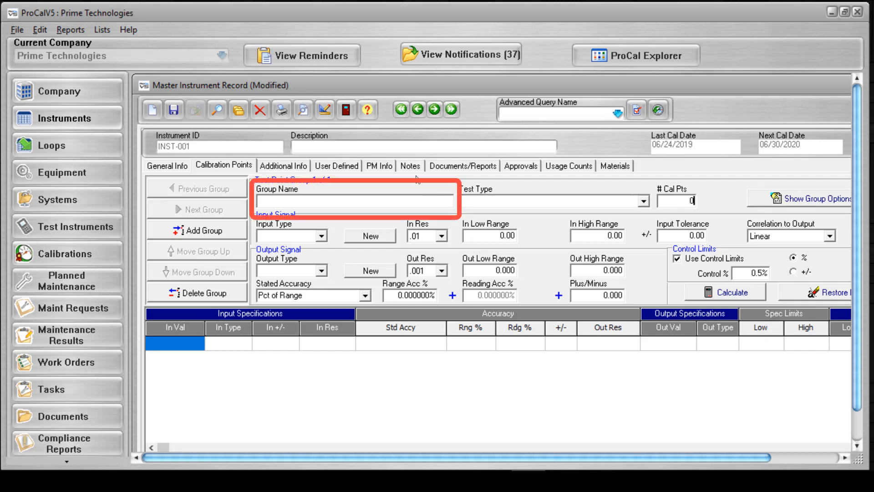
left_click(373, 204)
type("GROUP 1")
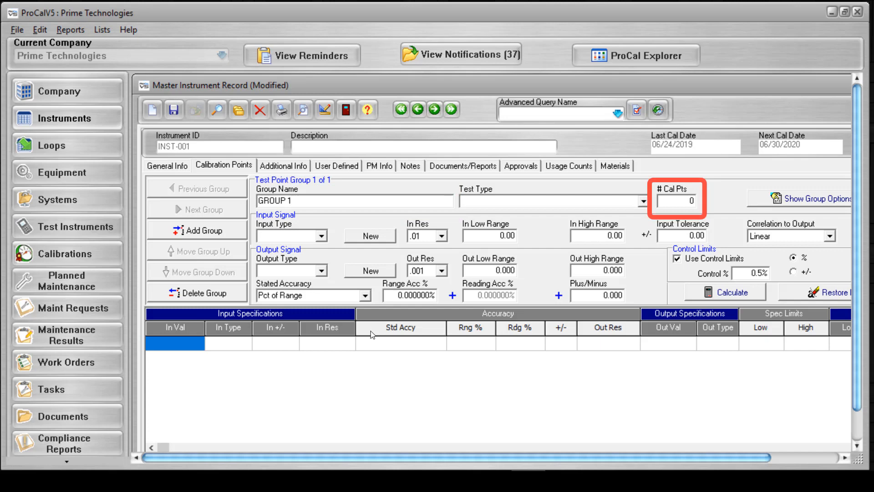
left_click(686, 200)
key("BackSpace")
type("4")
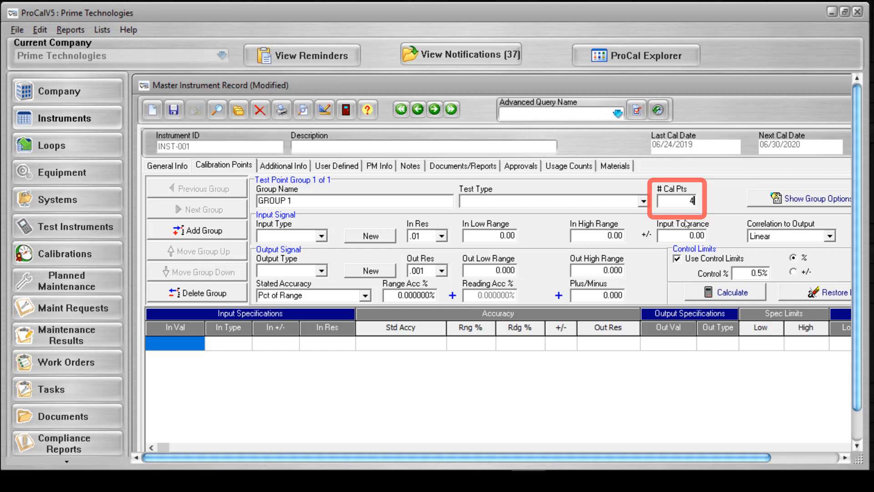
Apply the 4 calibration points to GROUP 1 and look through the available test types without choosing one.
key("Tab")
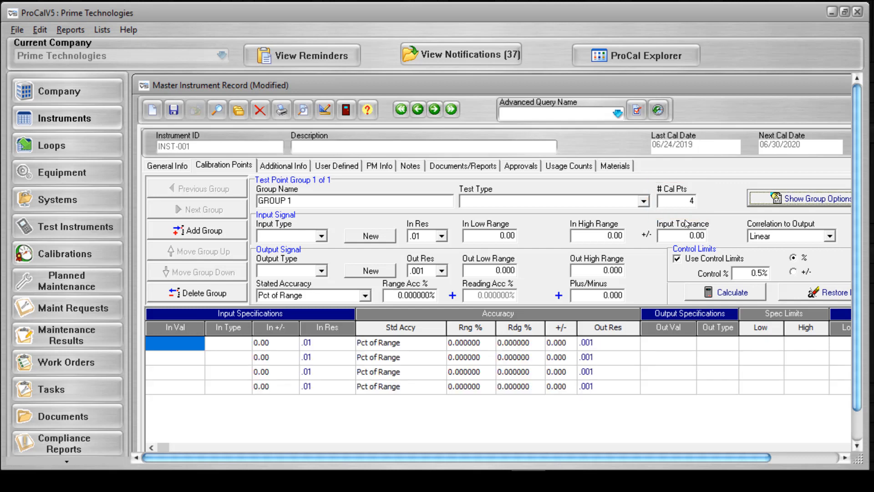
left_click(645, 202)
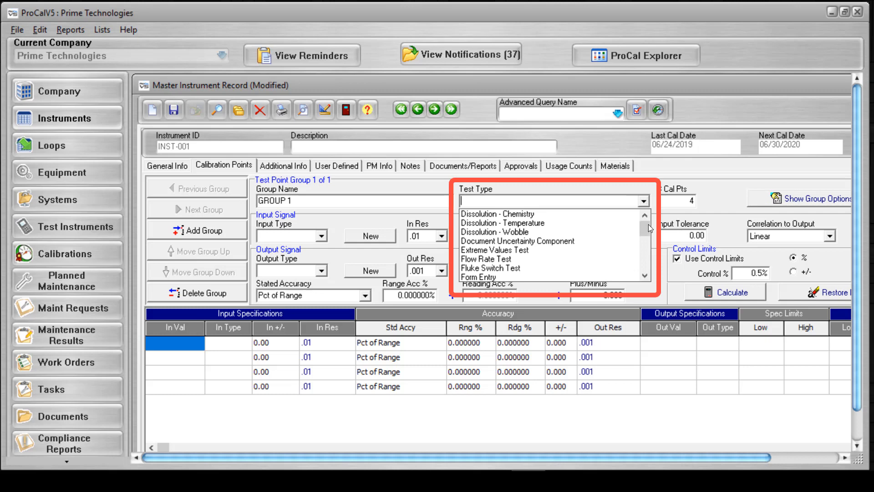
left_click_drag(650, 230, 649, 235)
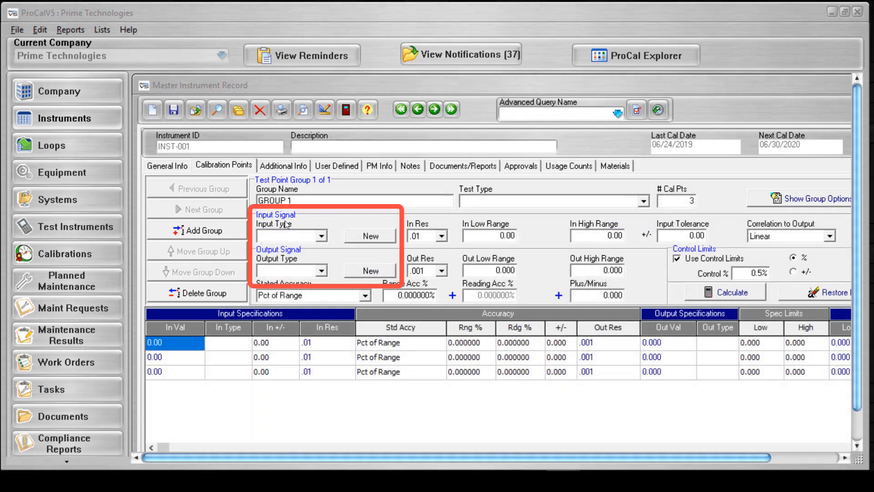
Set GROUP 1's input type to mA and output type to DEG C, and view the new input type form without saving.
left_click(321, 235)
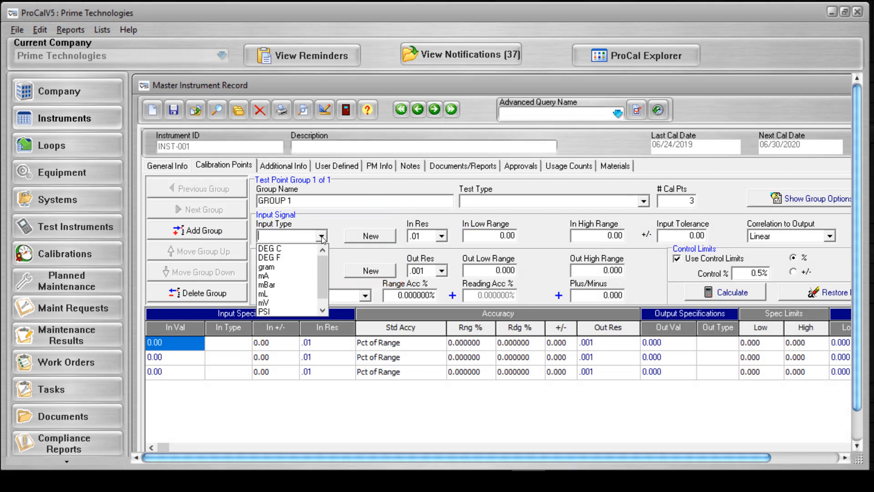
left_click(266, 275)
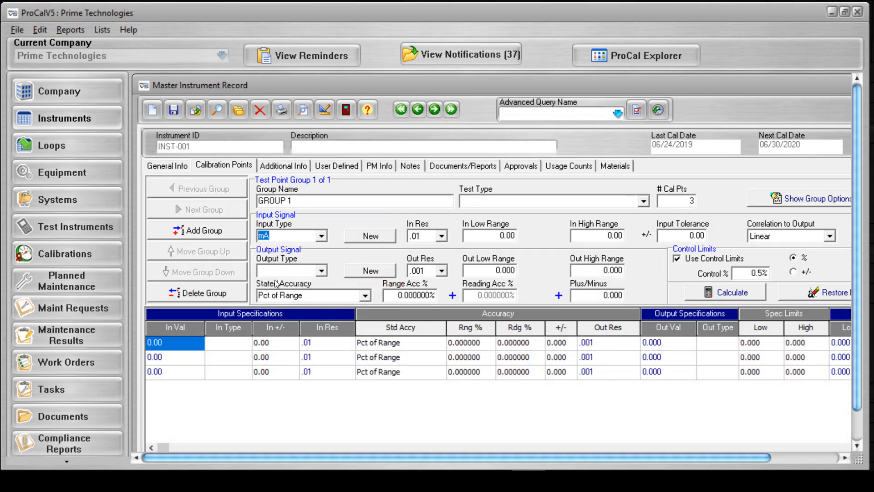
left_click(322, 271)
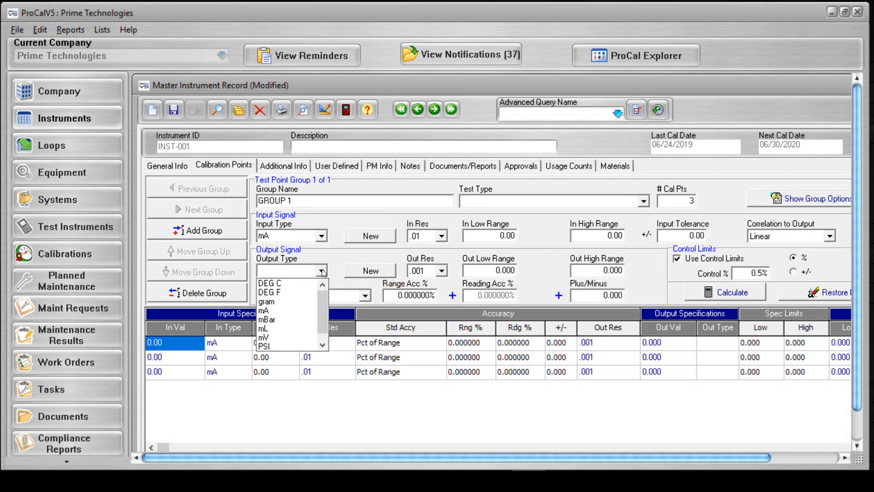
left_click(270, 282)
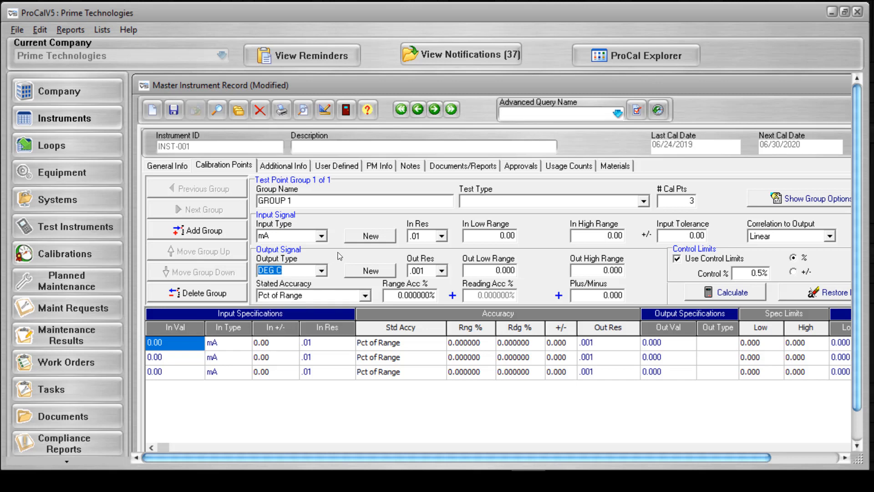
left_click(365, 237)
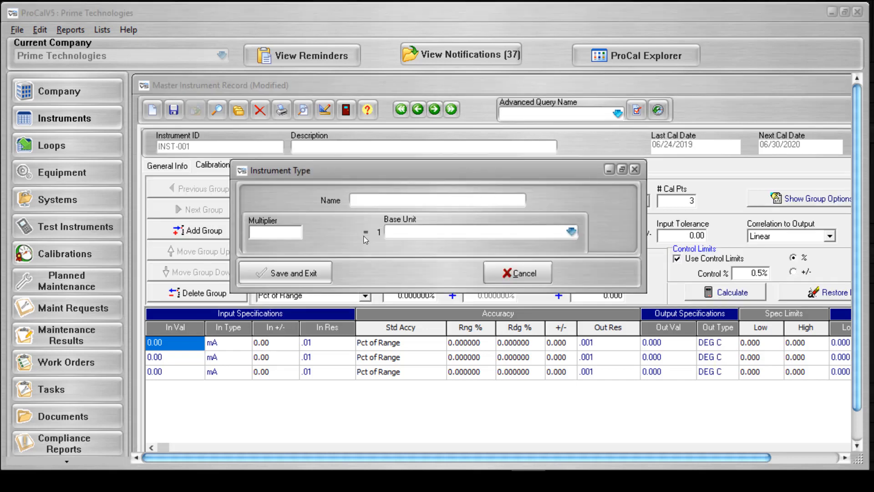
left_click(633, 170)
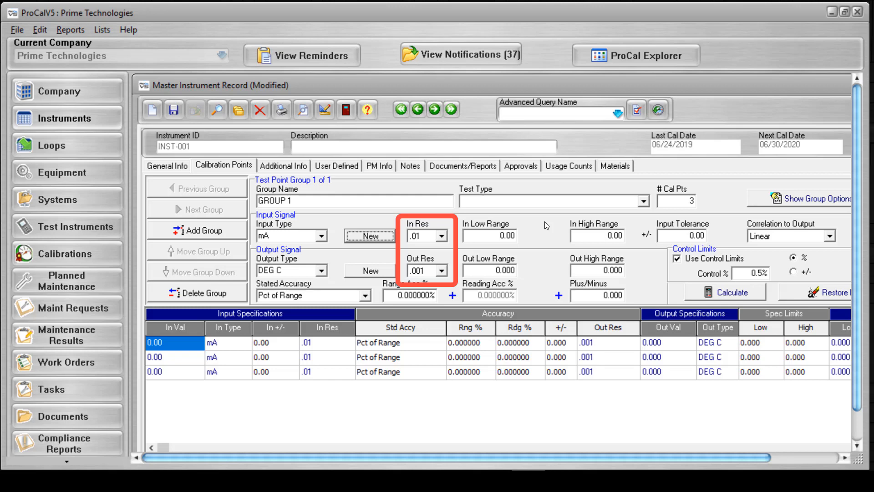
Set the input resolution to .001 and the output resolution to .01 for GROUP 1.
left_click(442, 236)
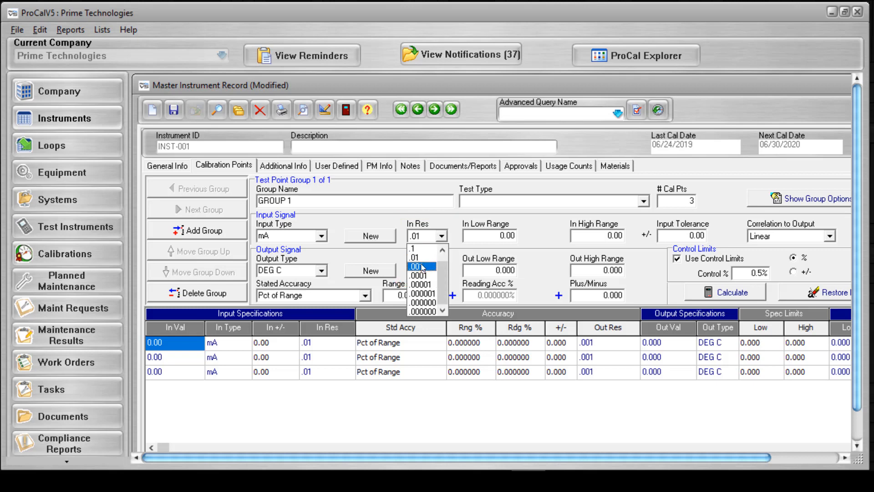
left_click(422, 266)
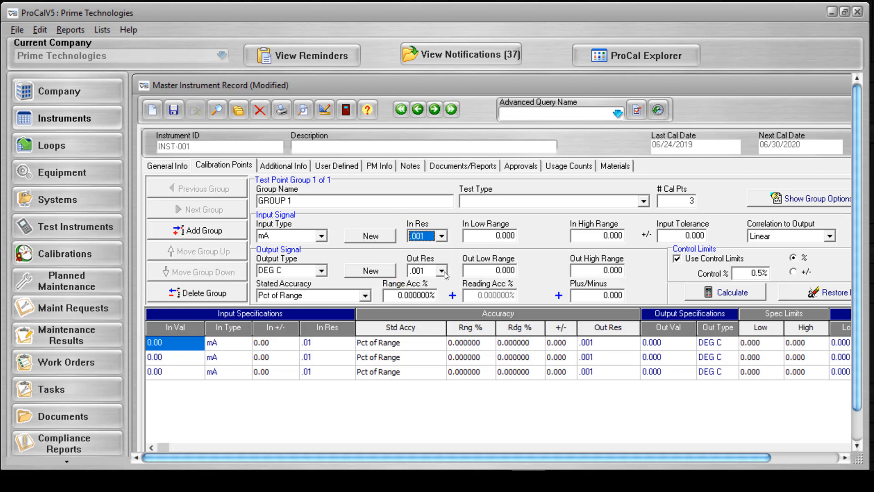
left_click(441, 271)
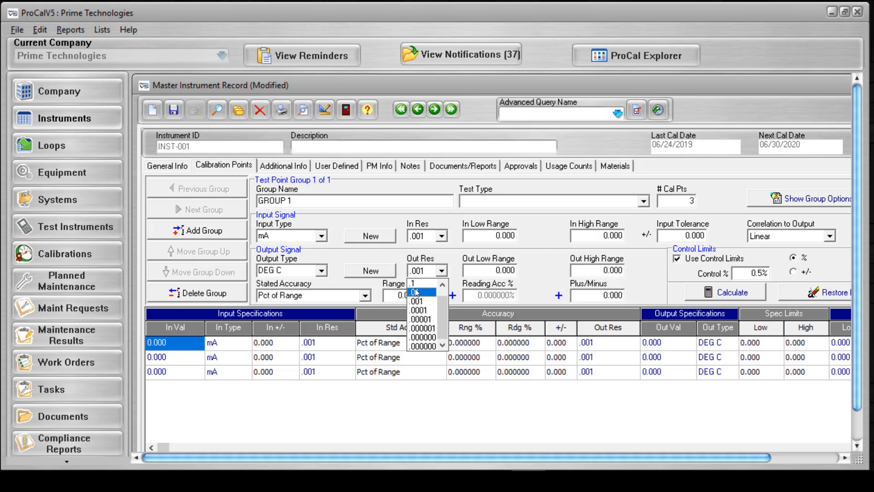
left_click(417, 292)
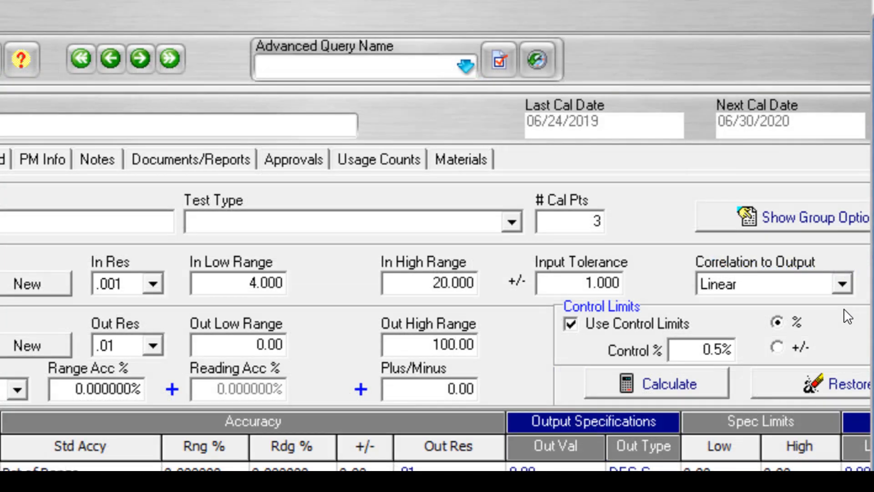
Compare the Linear and Square Root correlations to output for GROUP 1, and set the correlation to Manual.
left_click(843, 282)
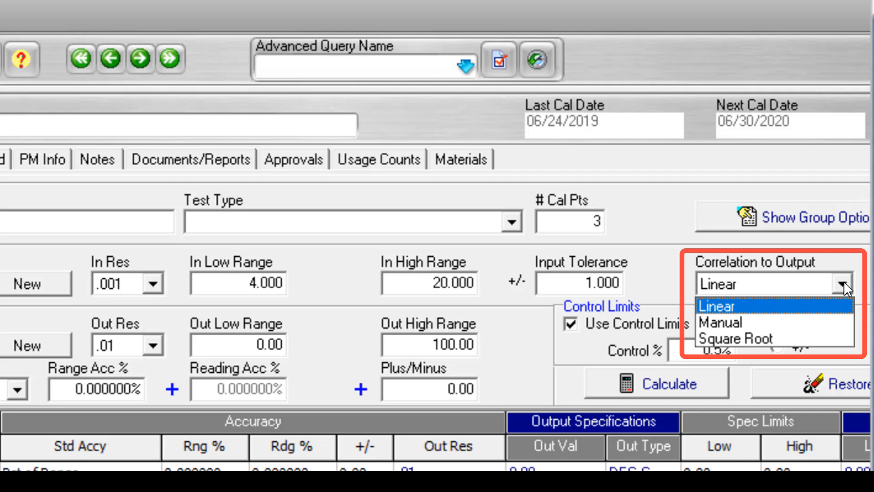
left_click(843, 300)
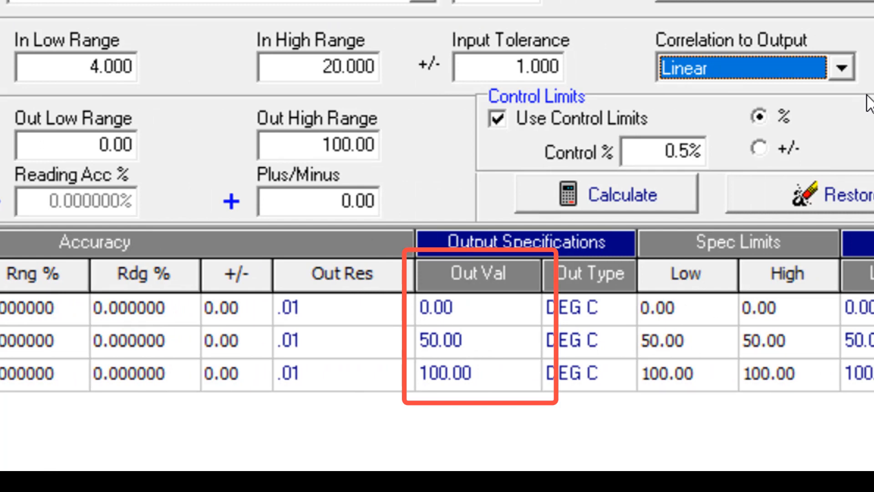
left_click(842, 67)
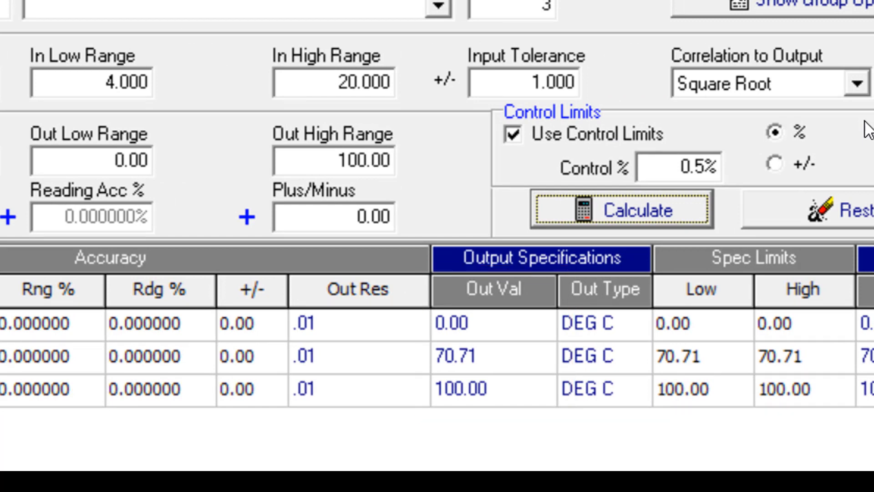
left_click(857, 84)
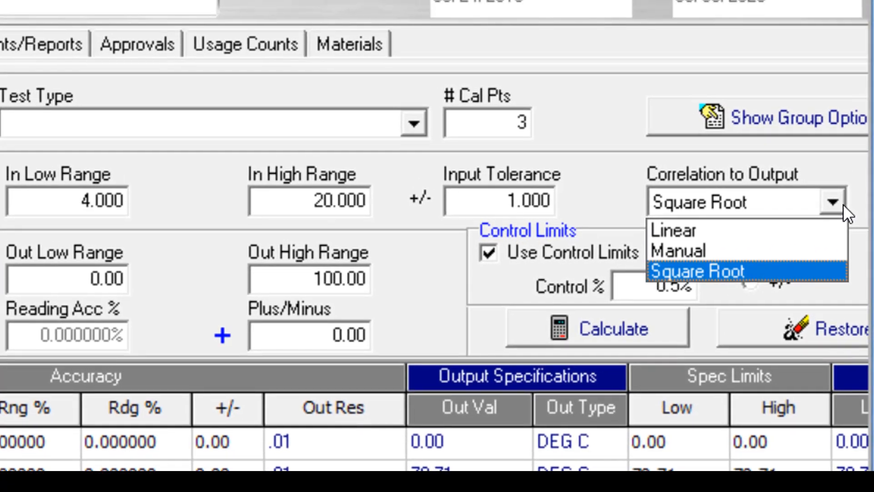
left_click(814, 242)
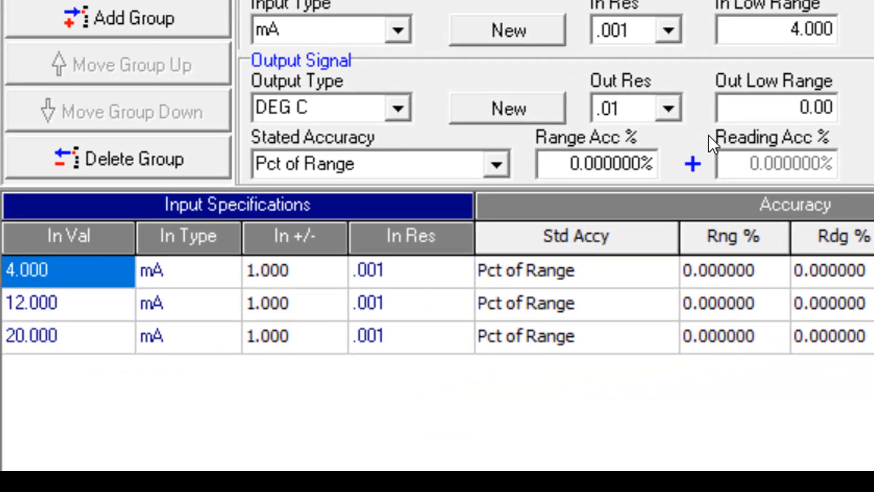
Set the stated accuracy to Plus / Minus and switch the control limits to +/- with a value of 2.
left_click(497, 165)
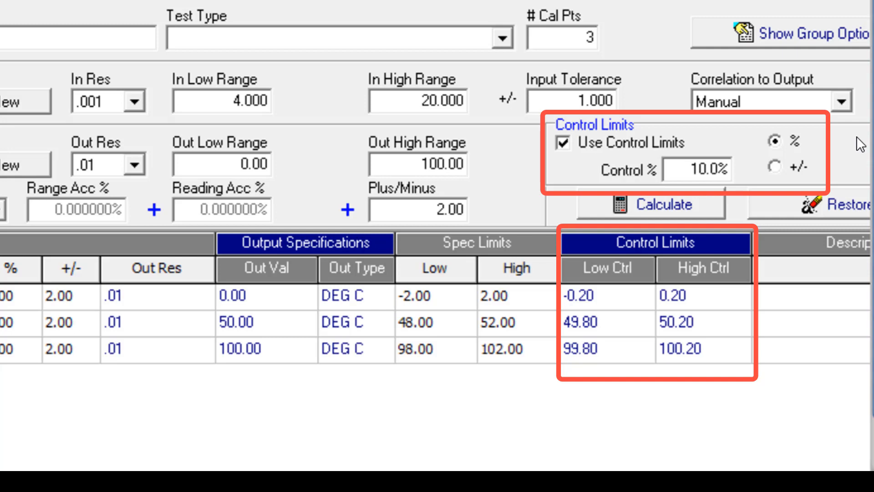
left_click(781, 168)
double_click(728, 169)
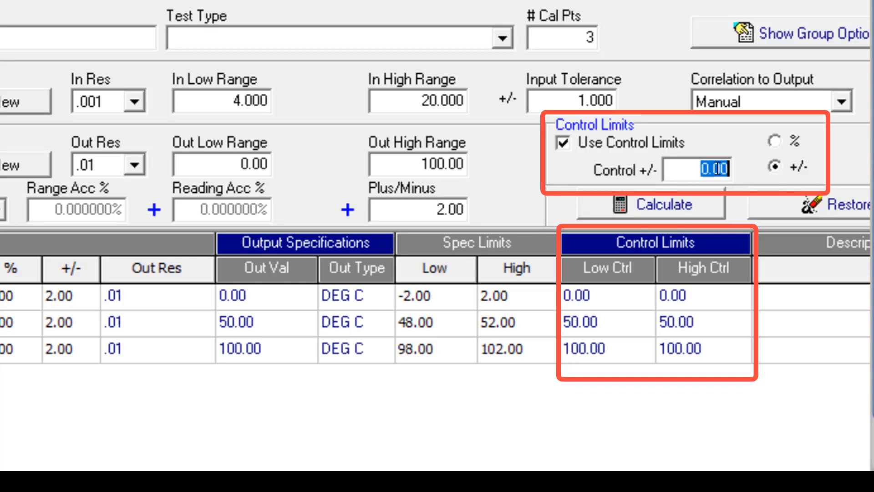
type("2")
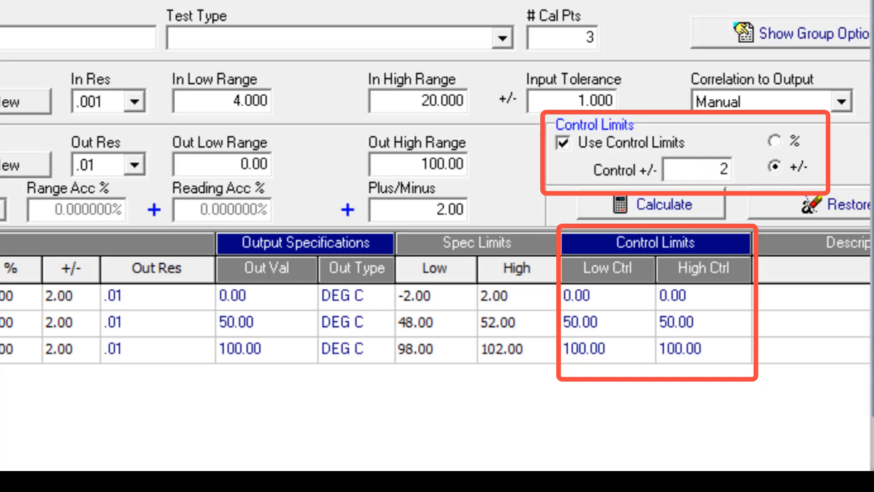
key("Tab")
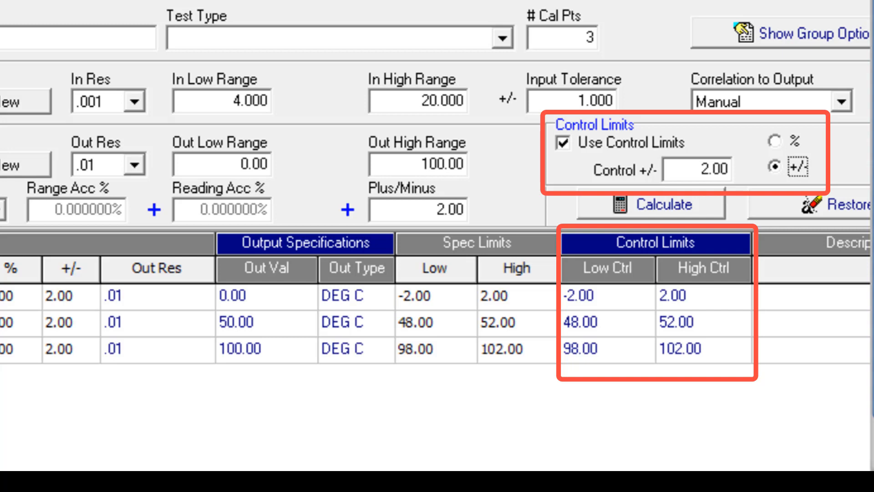
Turn off the use of control limits and run only the limits calculation for GROUP 1.
left_click(564, 142)
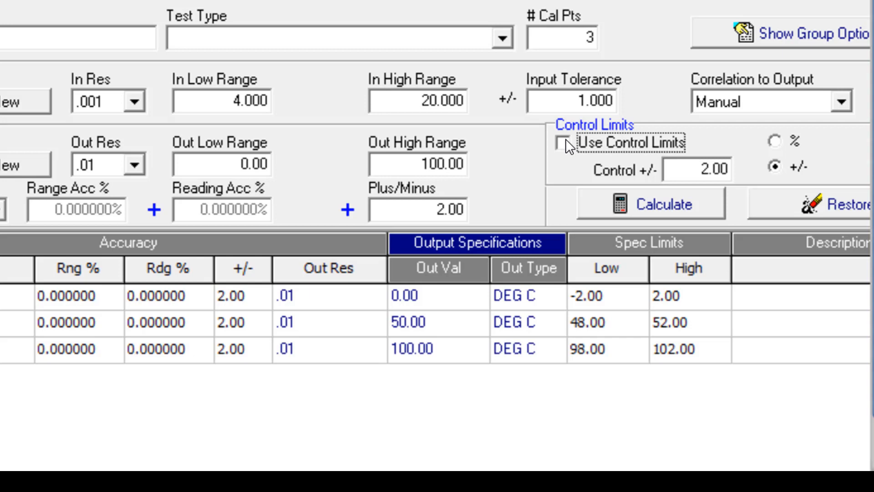
left_click(711, 200)
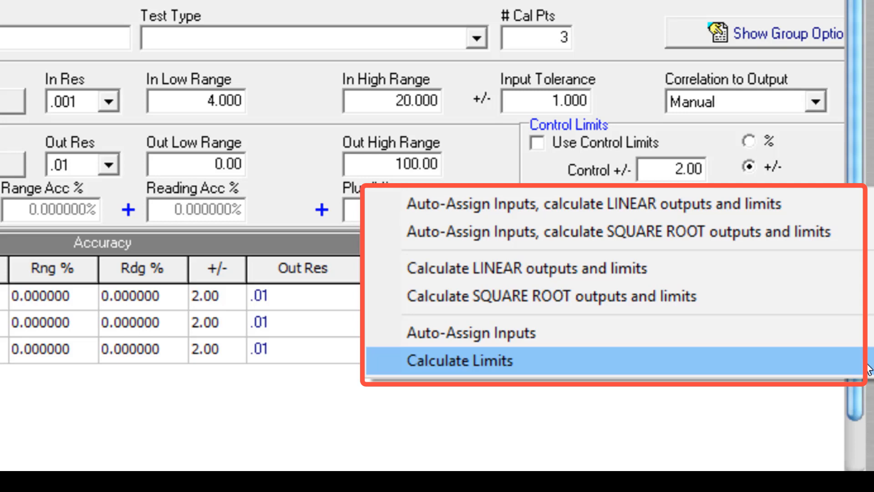
left_click(861, 362)
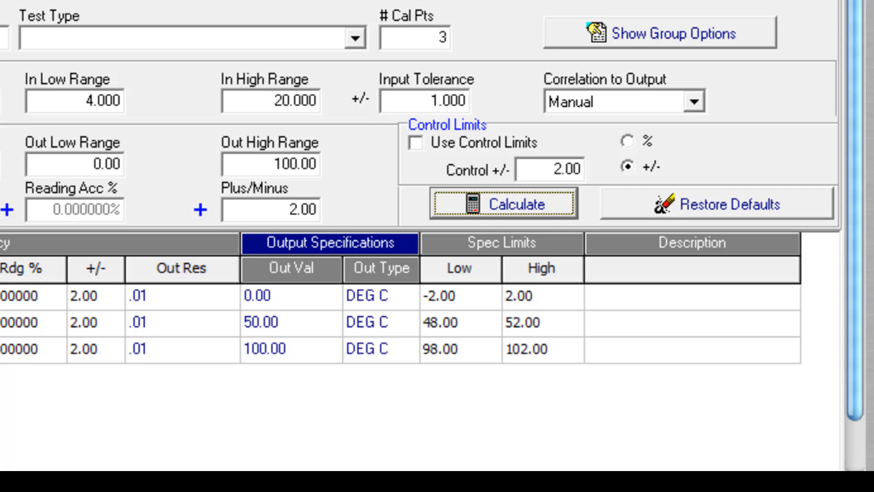
left_click(635, 202)
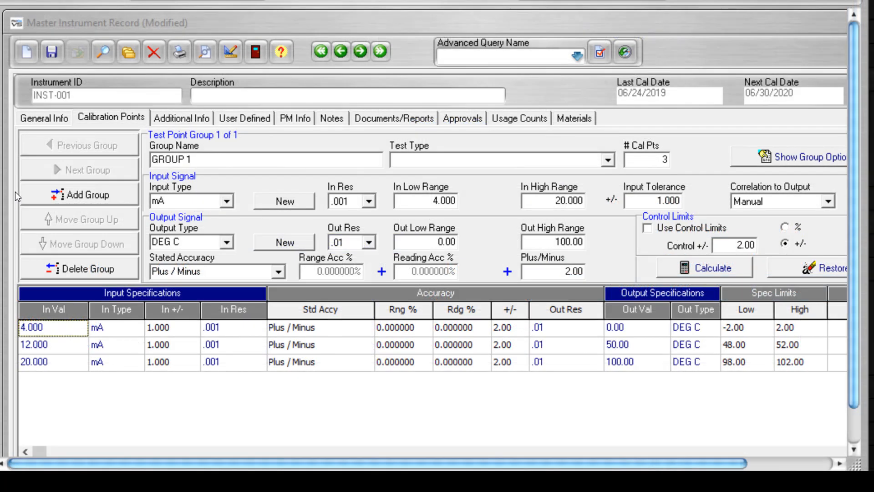
Add two empty test point groups after GROUP 1 and delete the last one.
left_click(98, 195)
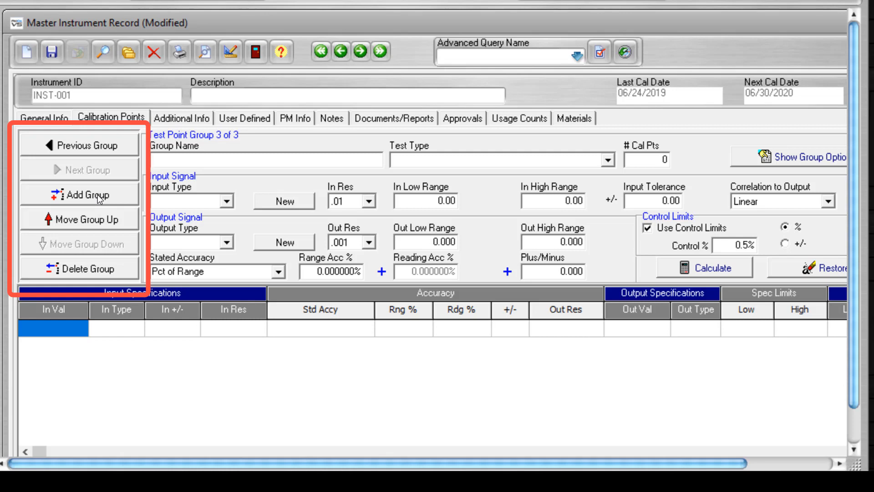
left_click(112, 267)
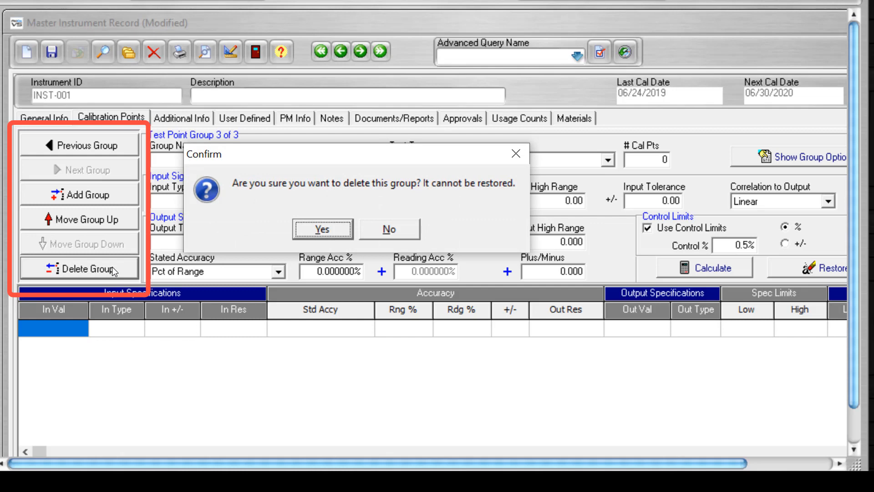
left_click(313, 228)
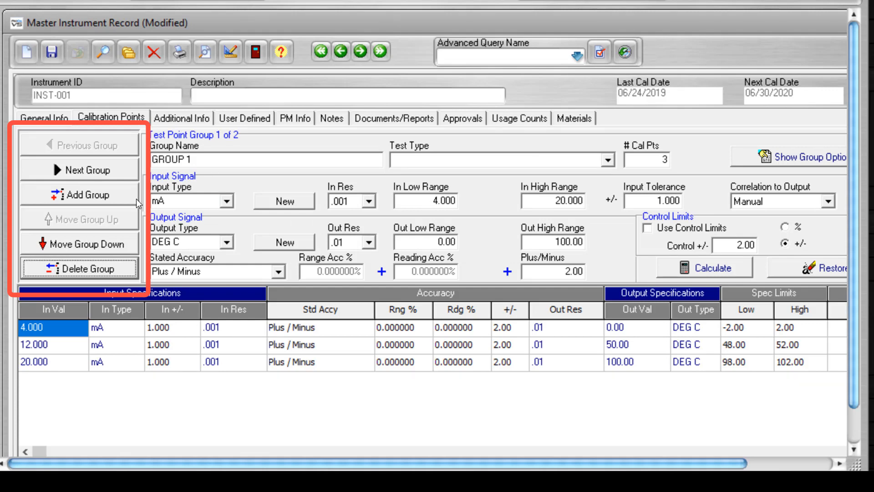
Move GROUP 1 down one position in the group order and back up to first.
left_click(79, 243)
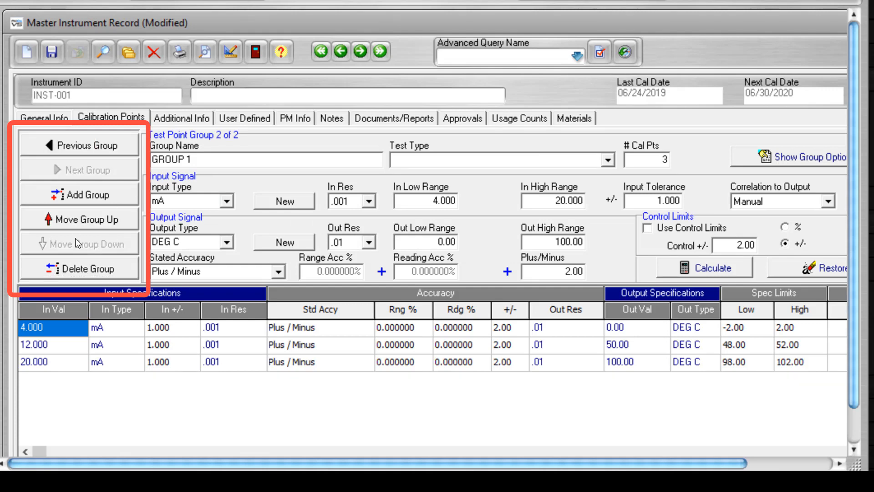
left_click(85, 219)
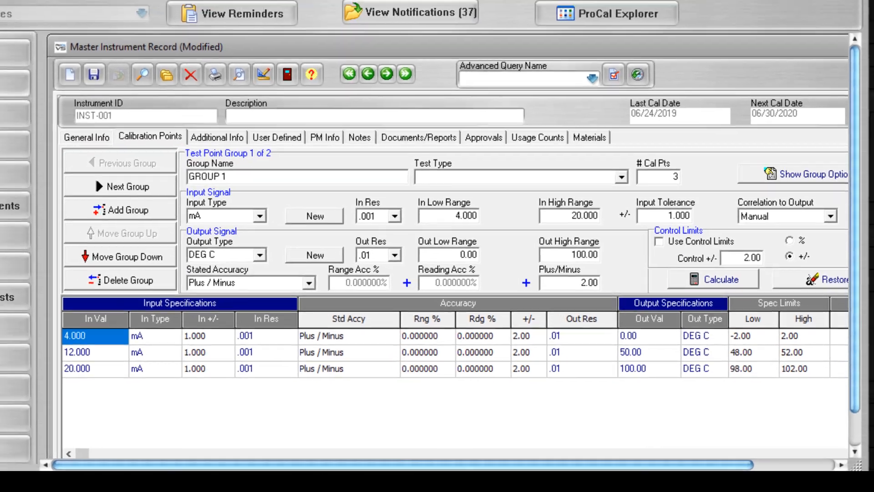
Copy GROUP 1 as an additional test point group and load the test point group specifications from instrument INST-002.
left_click(27, 28)
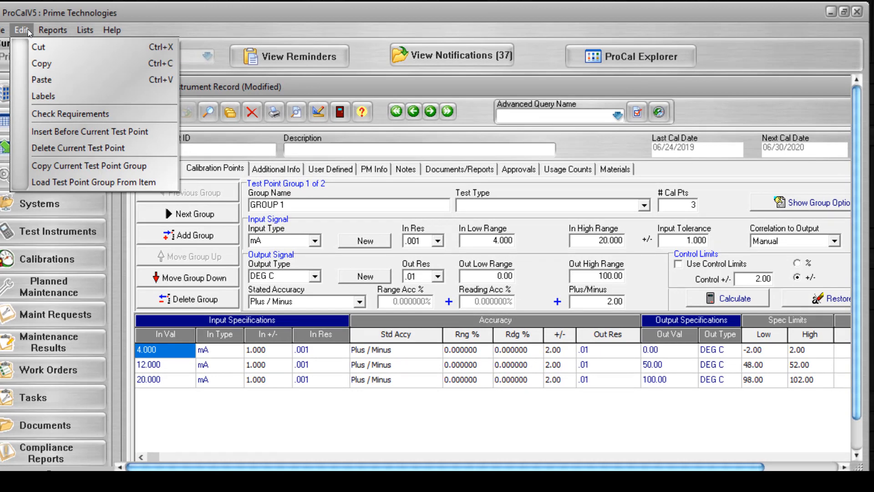
left_click(89, 166)
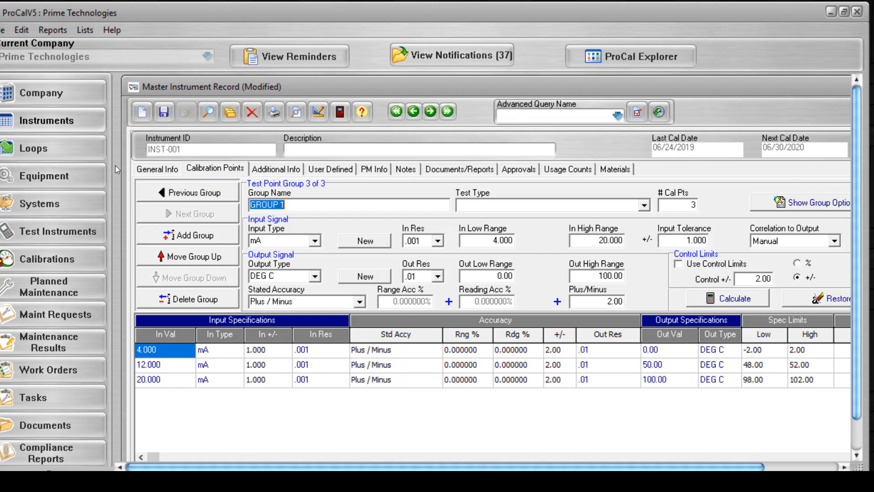
left_click(21, 29)
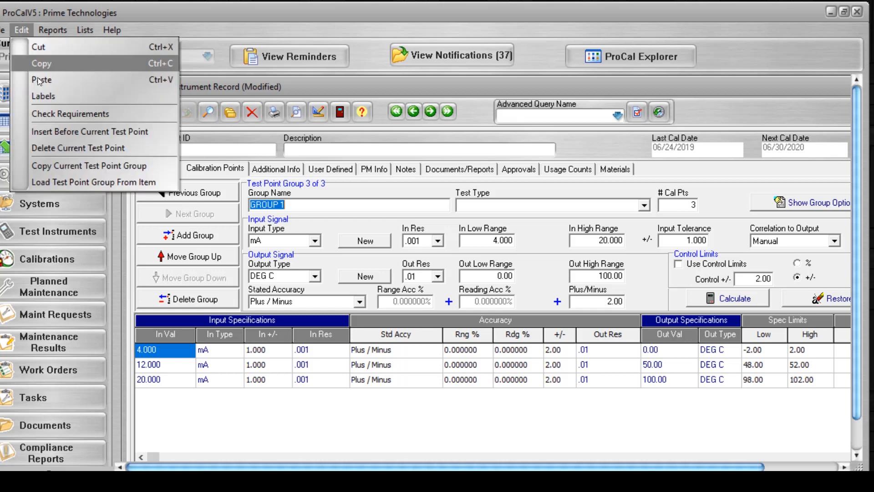
left_click(70, 178)
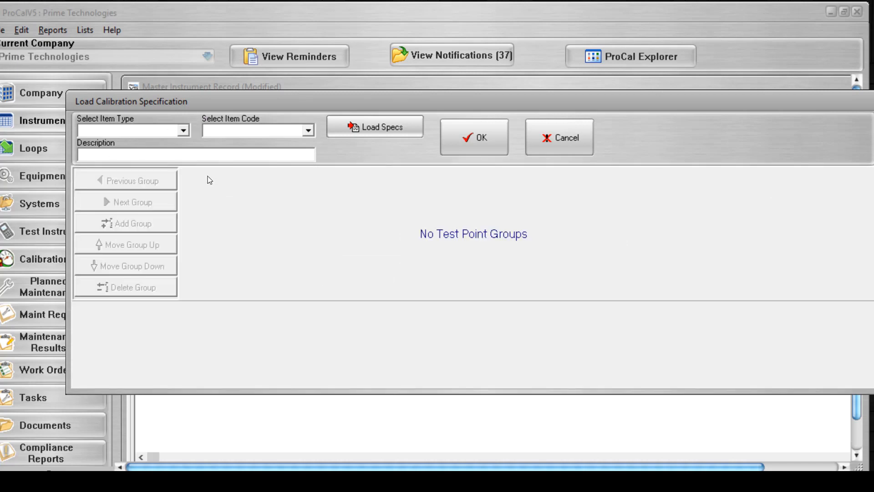
left_click(182, 131)
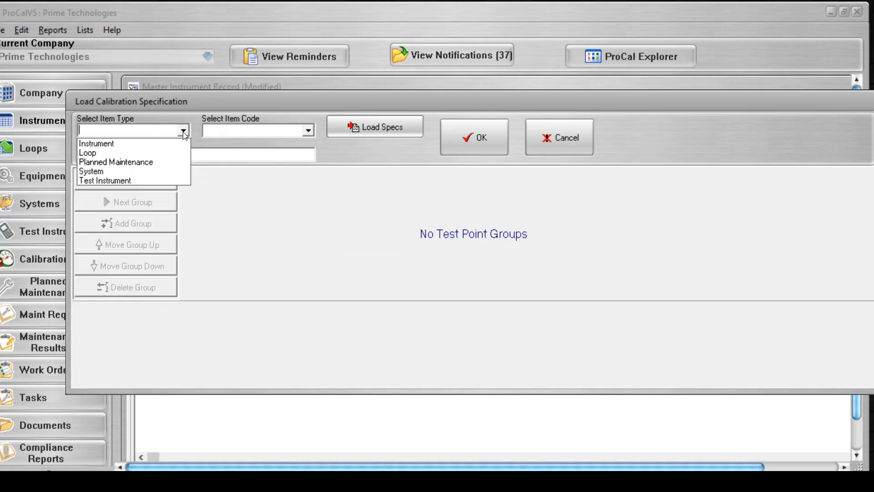
left_click(168, 142)
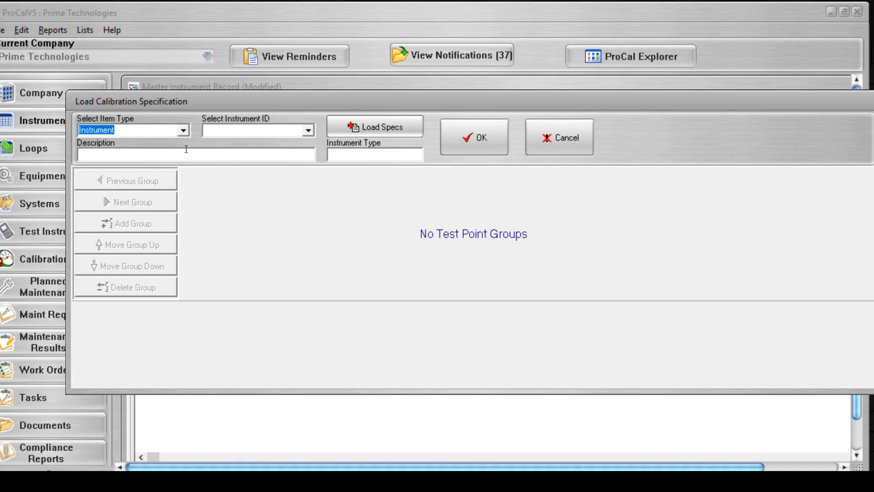
left_click(308, 132)
left_click(241, 181)
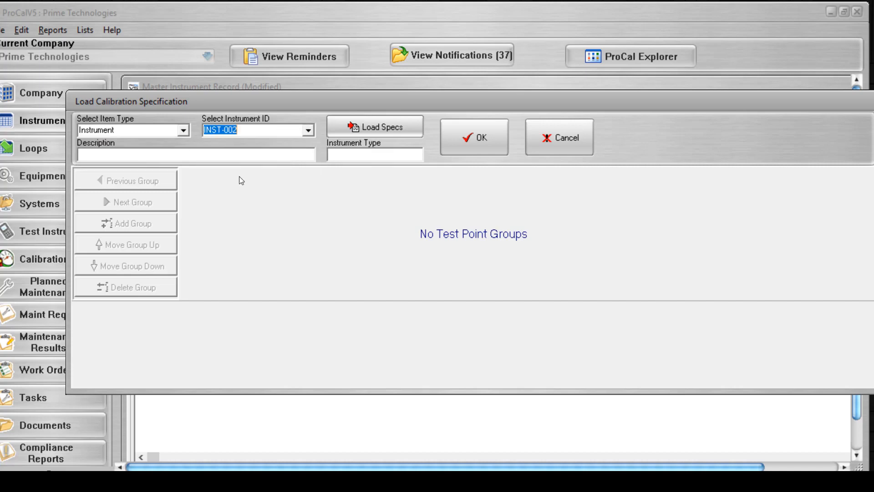
left_click(366, 127)
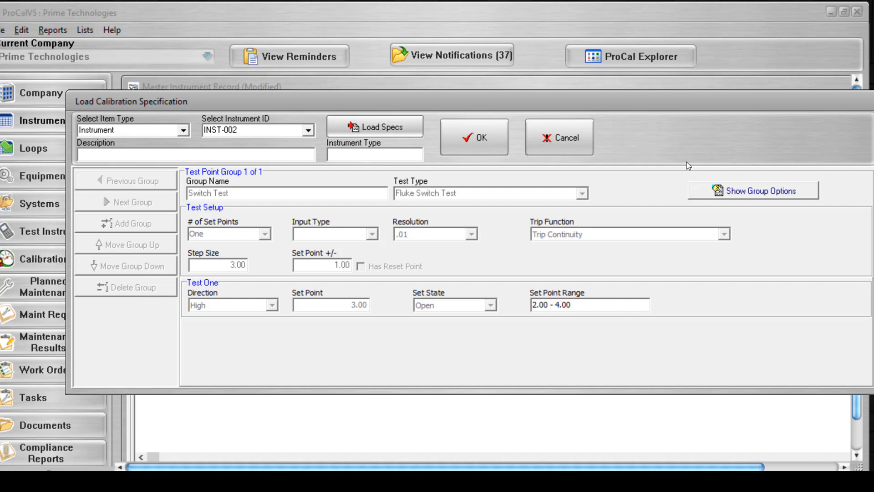
left_click(476, 137)
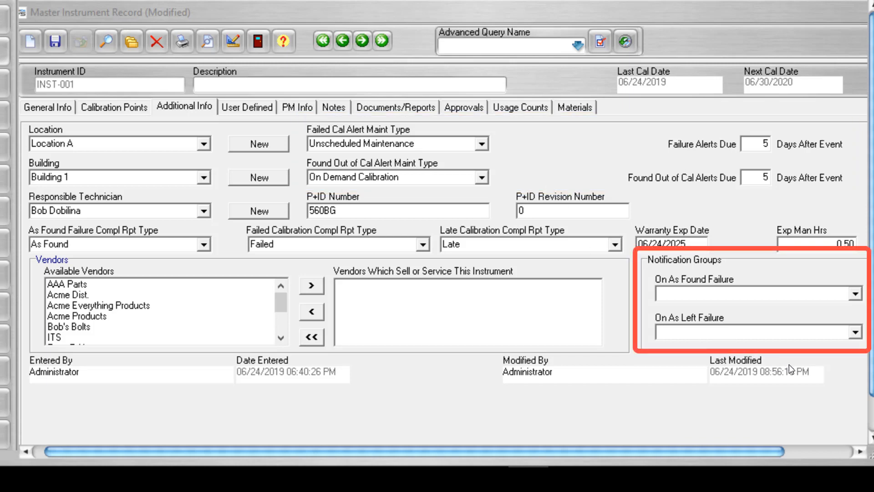
Set the notification groups to ADMIN for As Found failures and Metrology for As Left failures.
left_click(855, 293)
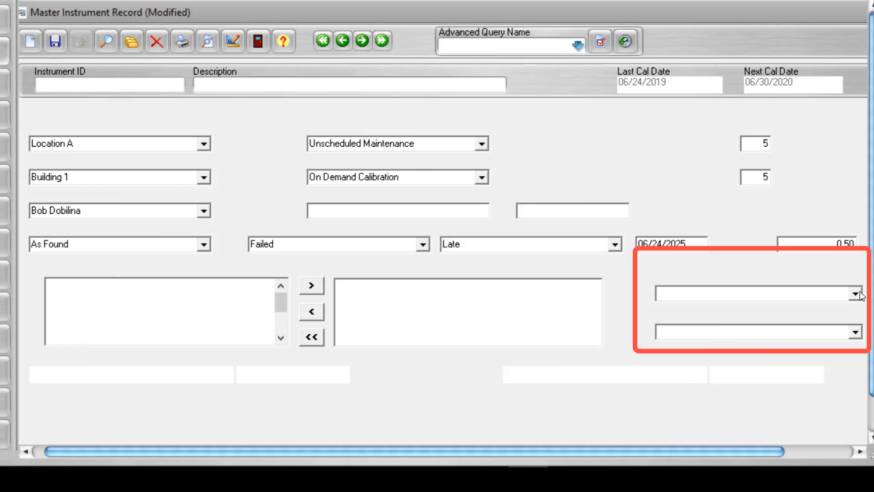
left_click(708, 330)
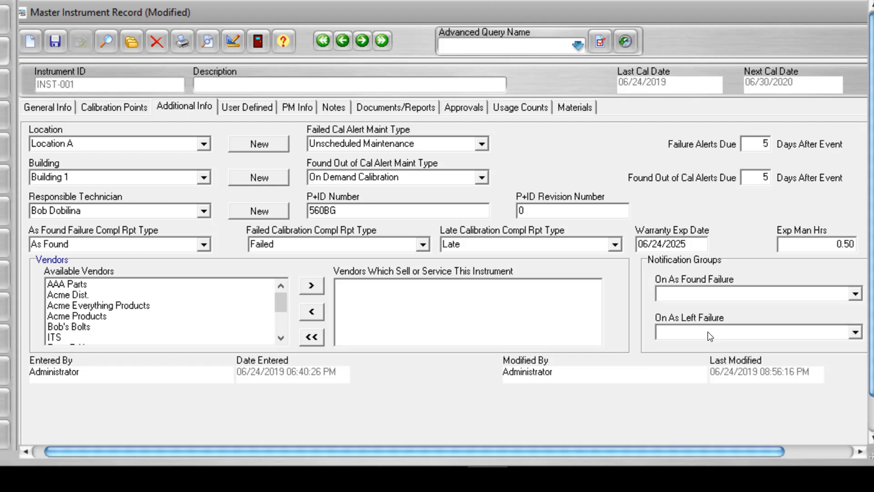
left_click(855, 333)
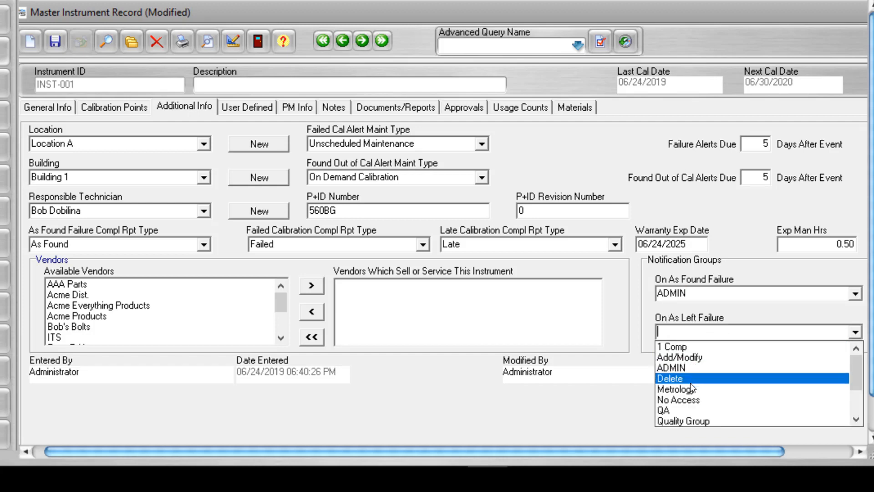
left_click(691, 389)
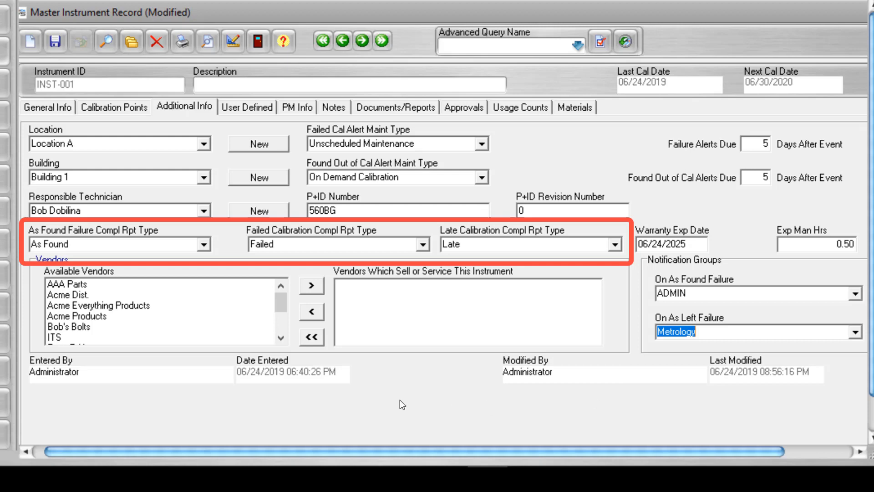
left_click(203, 245)
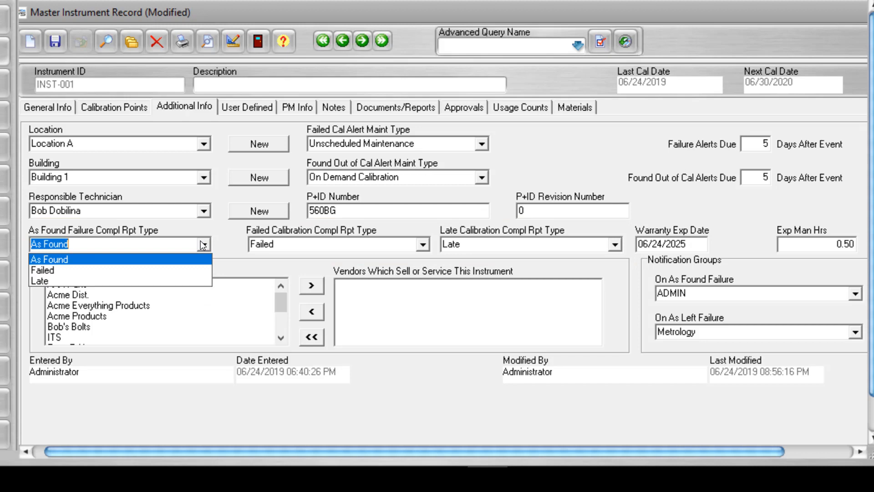
left_click(203, 245)
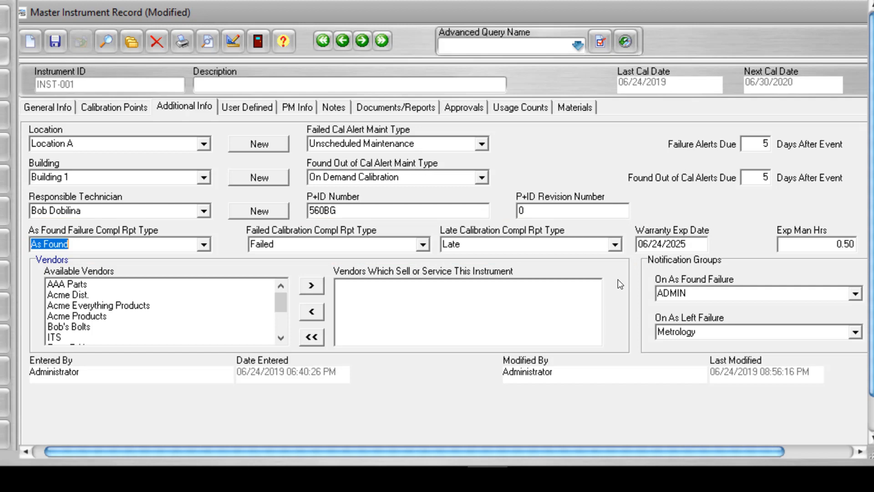
Assign AAA Parts, Bob's Bolts and Parts R Us as vendors which sell or service the instrument.
left_click(102, 286)
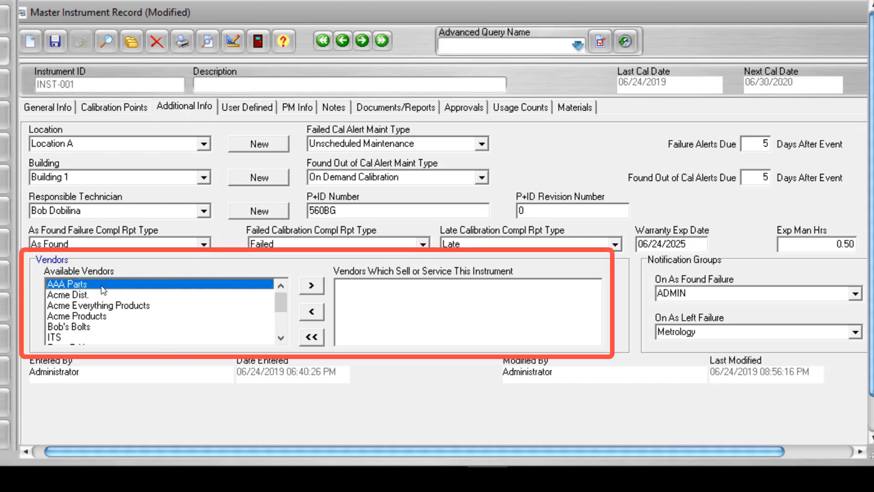
left_click(311, 285)
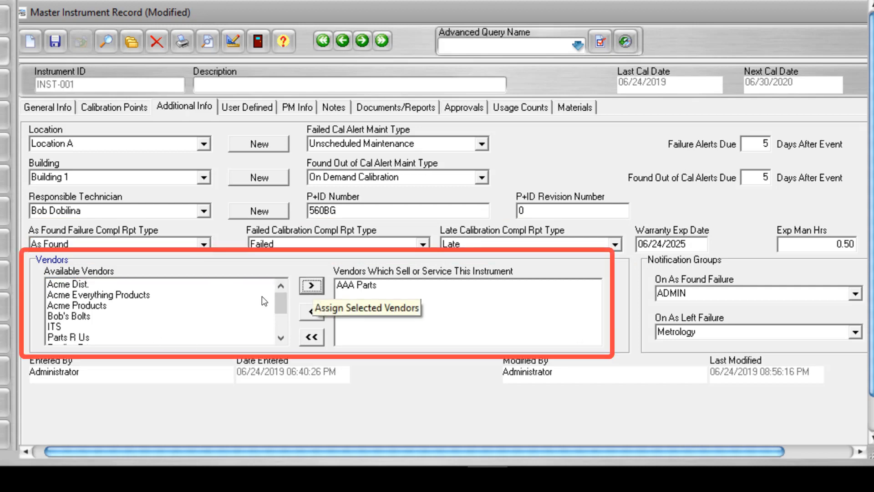
left_click(81, 316)
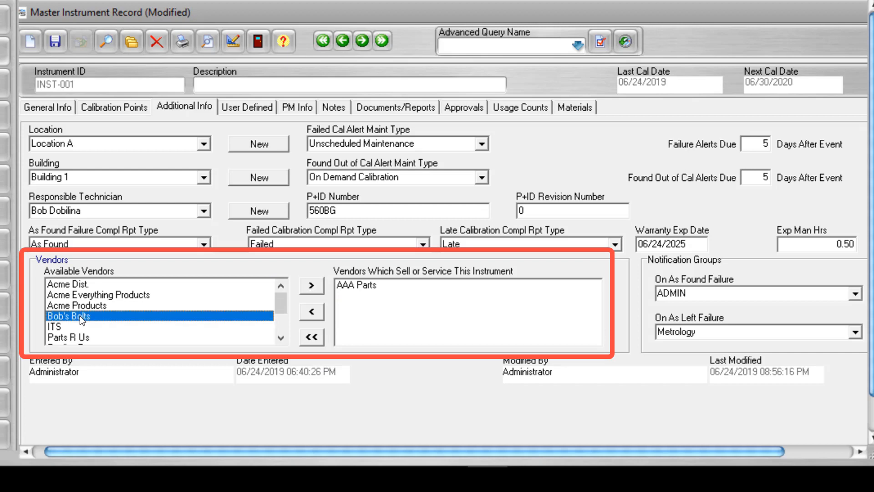
left_click(312, 287)
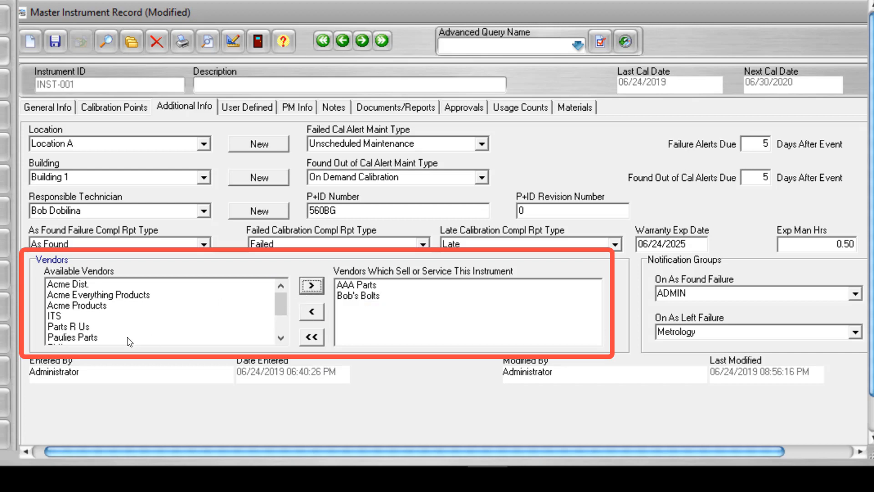
left_click(73, 327)
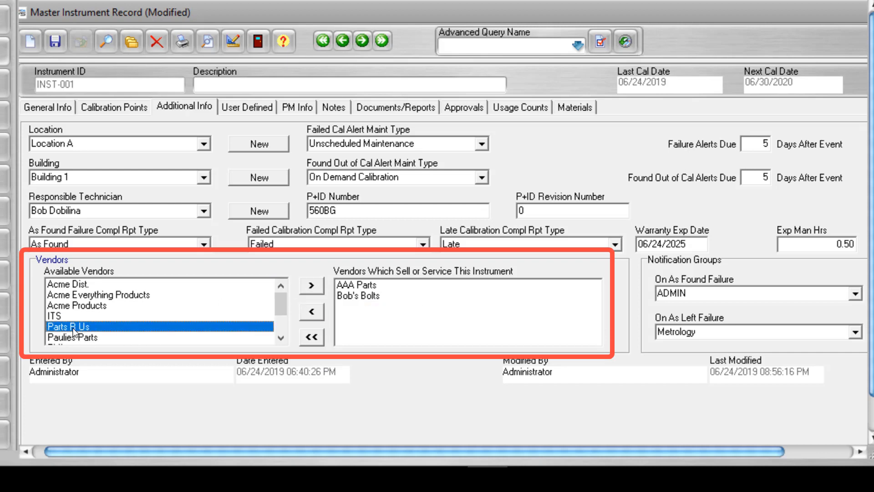
left_click(312, 286)
Remove Parts R Us from the instrument's assigned vendors and clear all remaining vendors.
left_click(354, 306)
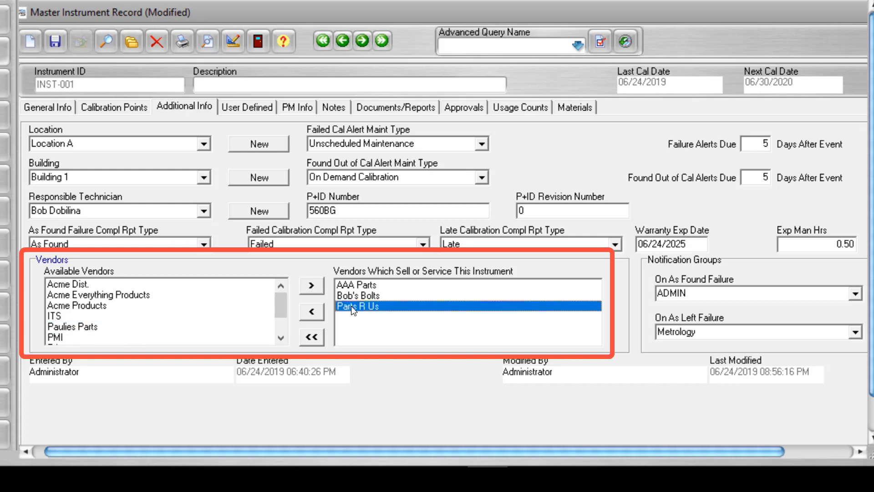
left_click(307, 317)
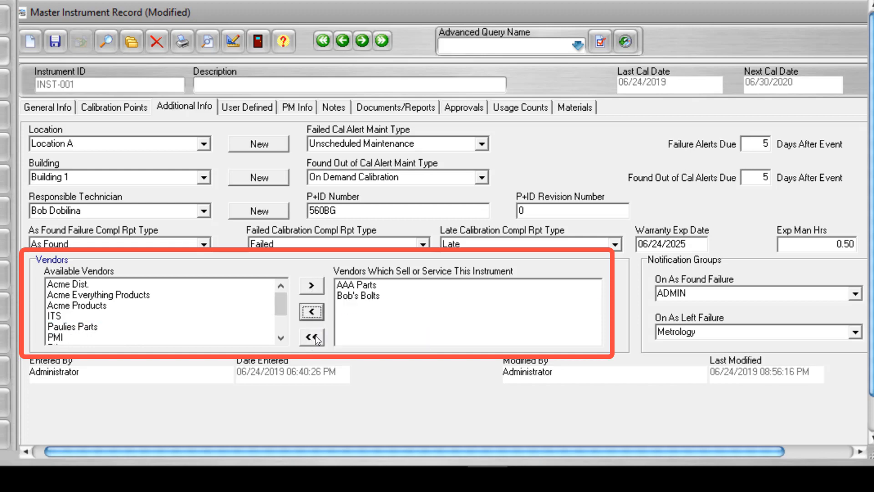
left_click(314, 337)
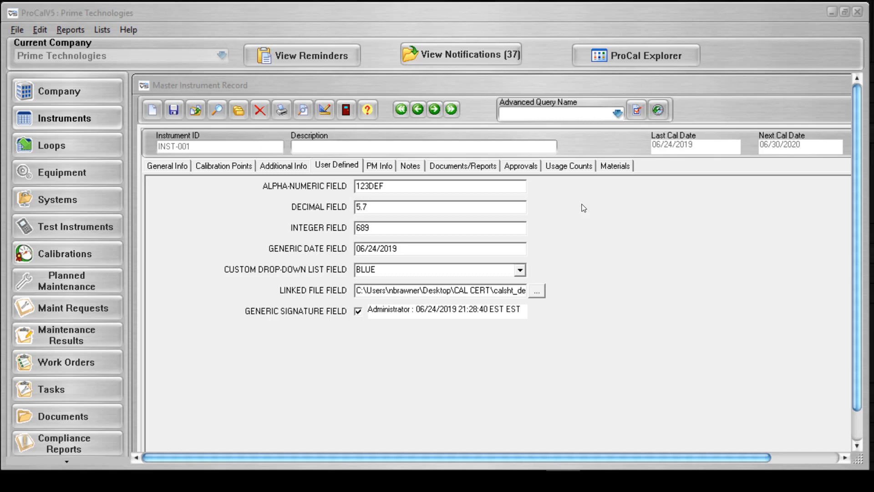
Add and save a planned maintenance record of type Annual Maintenance for the instrument, close it, and reopen it from the assigned list.
left_click(583, 208)
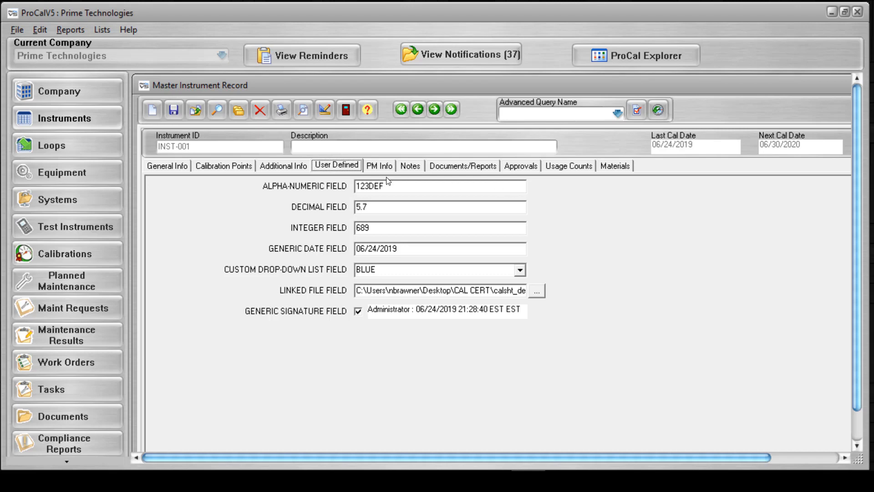
left_click(378, 166)
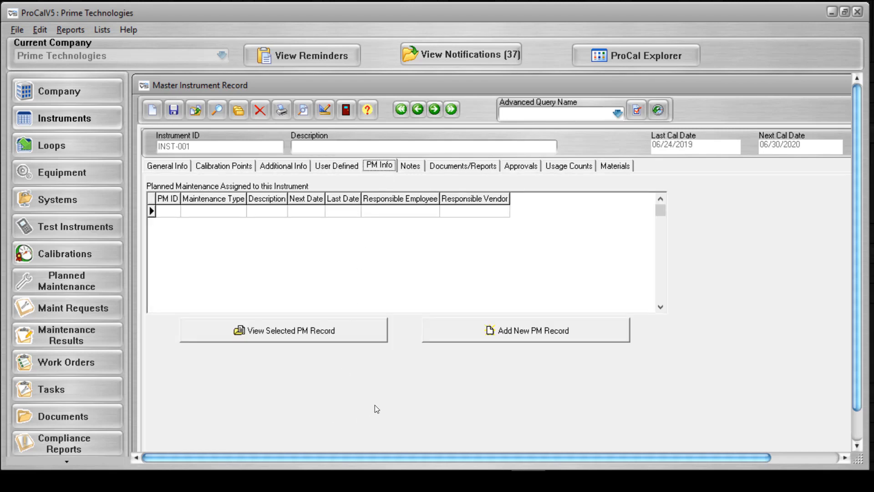
left_click(538, 333)
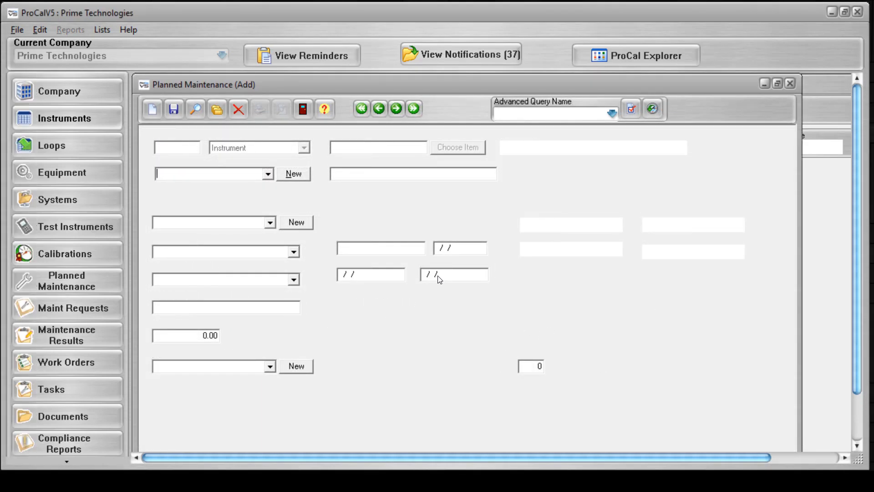
left_click(269, 172)
left_click(242, 186)
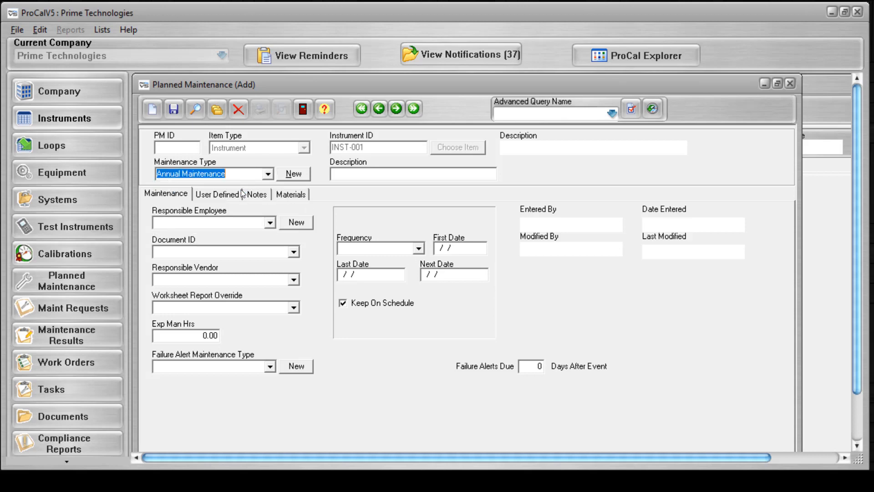
left_click(173, 109)
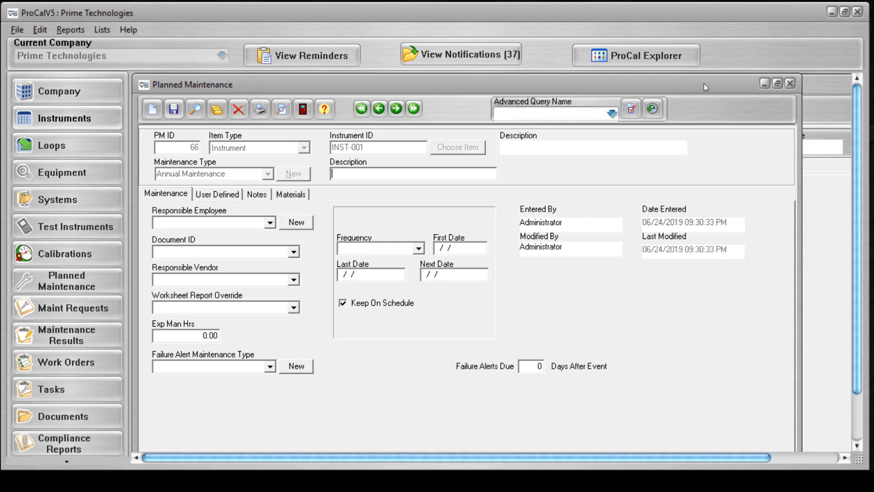
left_click(789, 83)
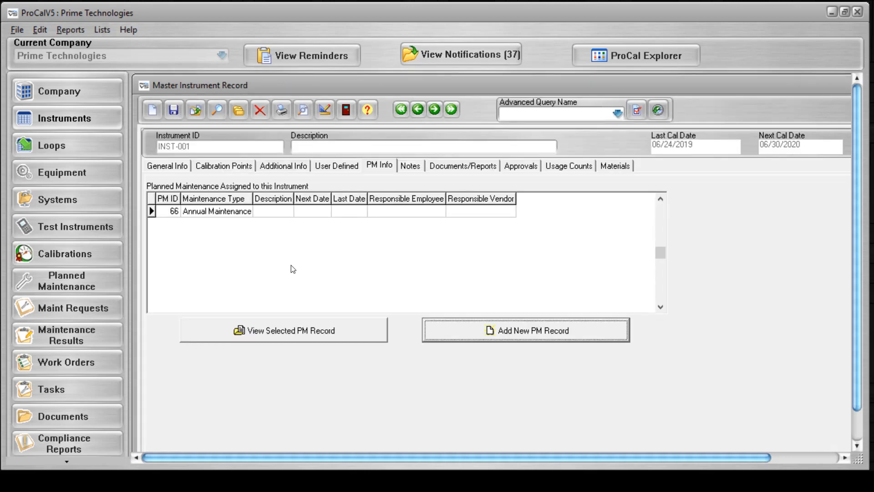
left_click(232, 213)
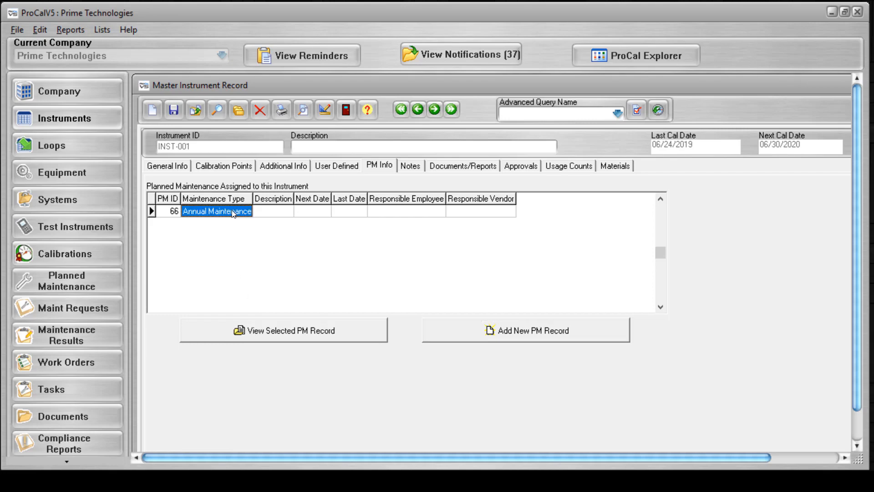
left_click(273, 332)
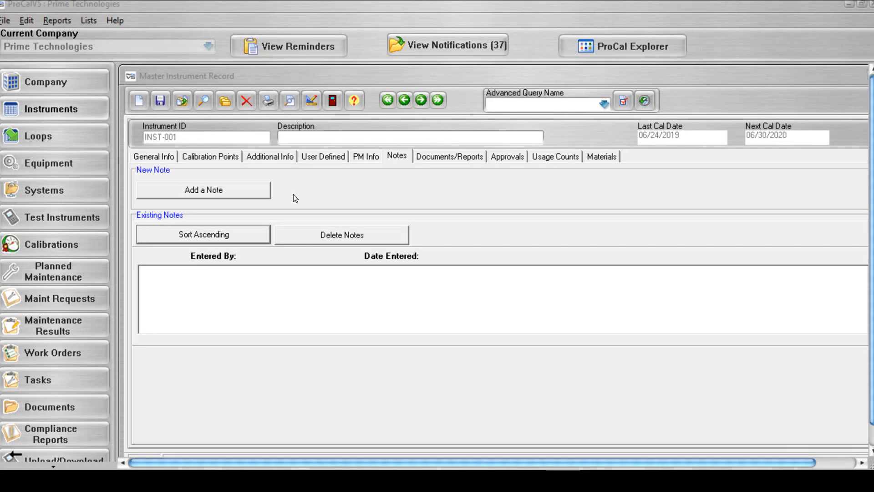
Add the note "This is a a new note" to the instrument record and save it.
left_click(267, 194)
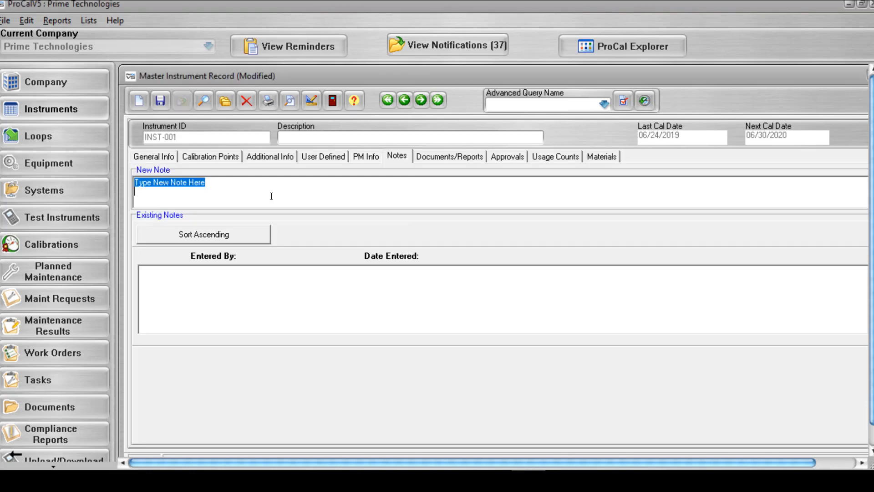
type("This is a a new n")
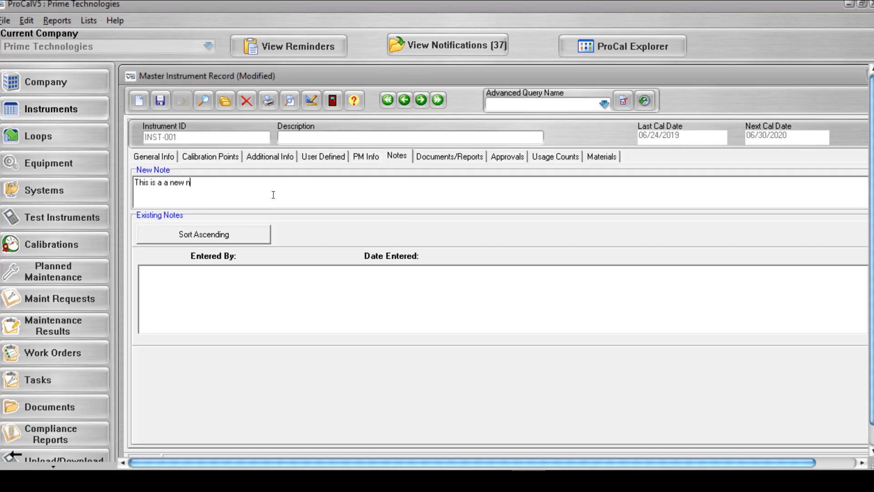
type("ote")
left_click(160, 99)
Add a second note, "This is a newer note", to the instrument record and save it.
left_click(163, 187)
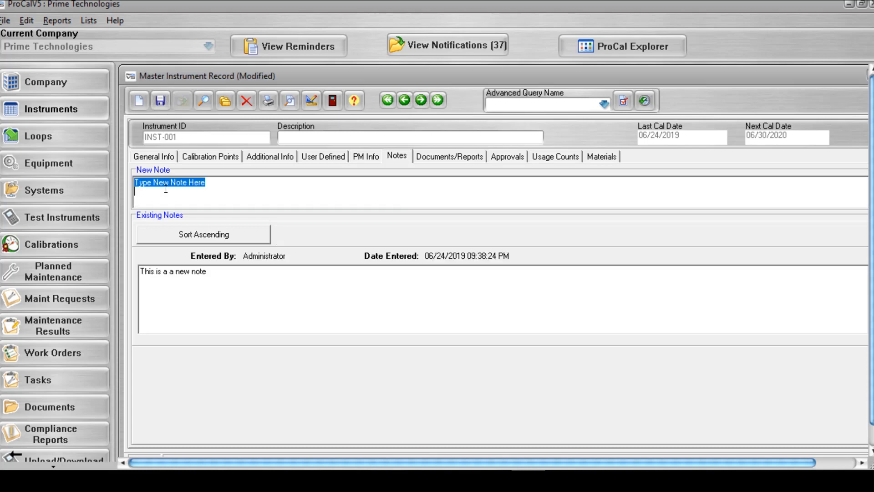
type("This is a newer note")
left_click(160, 100)
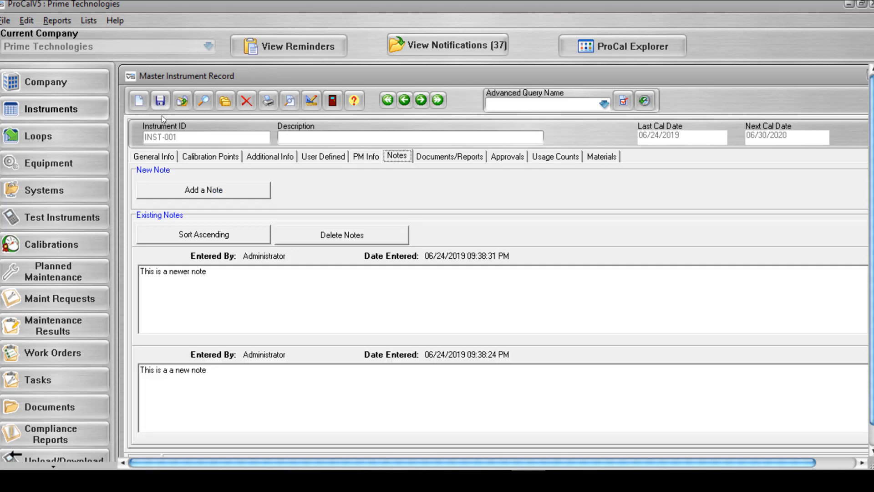
Toggle the existing notes between ascending and descending order, and delete the note "This is a a new note".
left_click(206, 240)
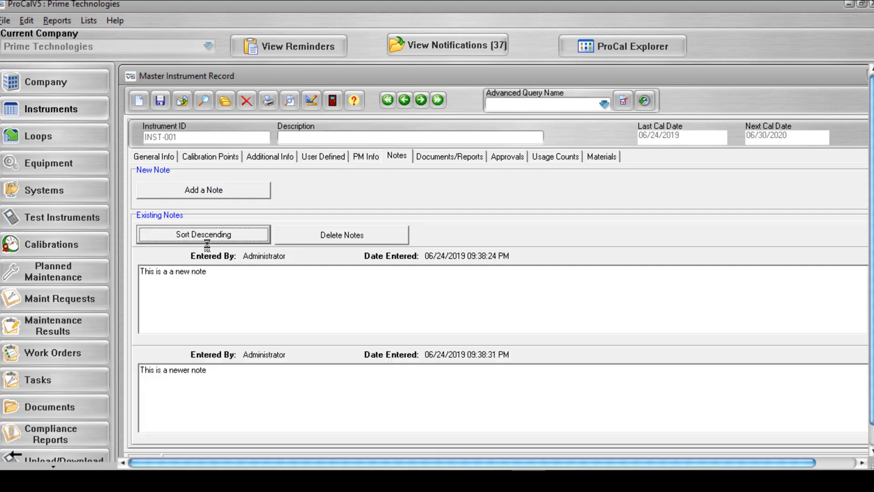
left_click(202, 240)
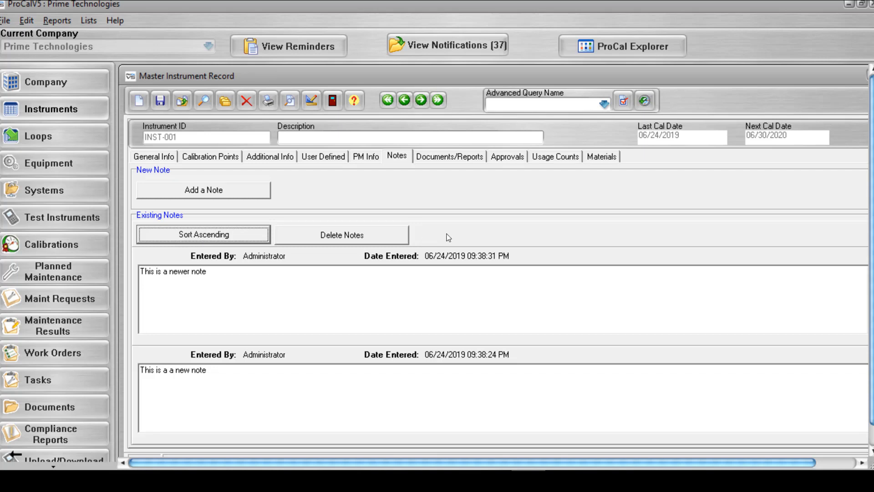
left_click(403, 242)
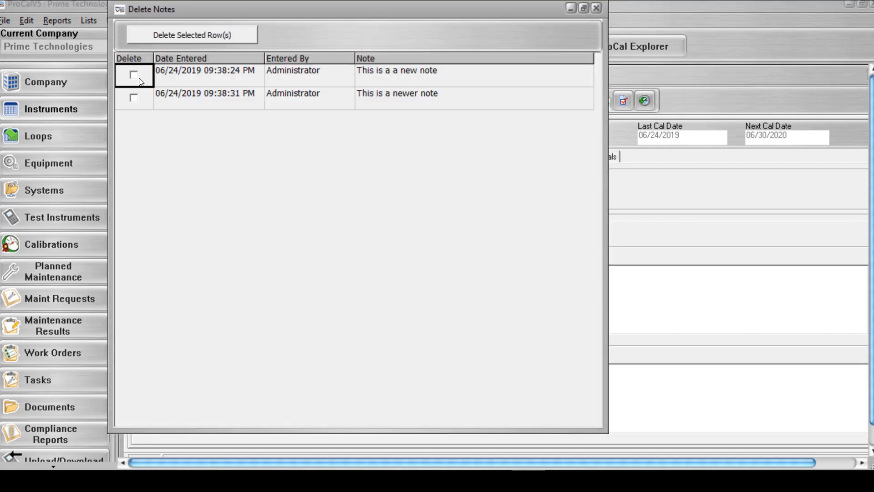
left_click(134, 75)
left_click(168, 37)
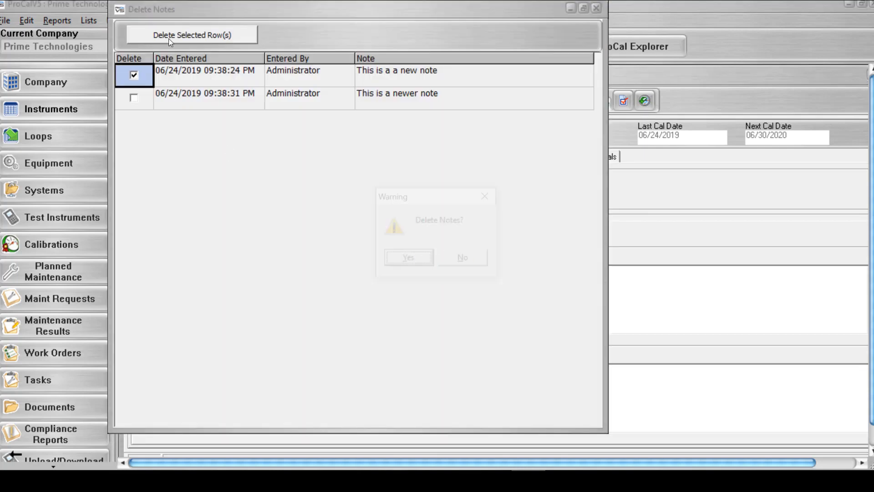
left_click(400, 261)
left_click(421, 255)
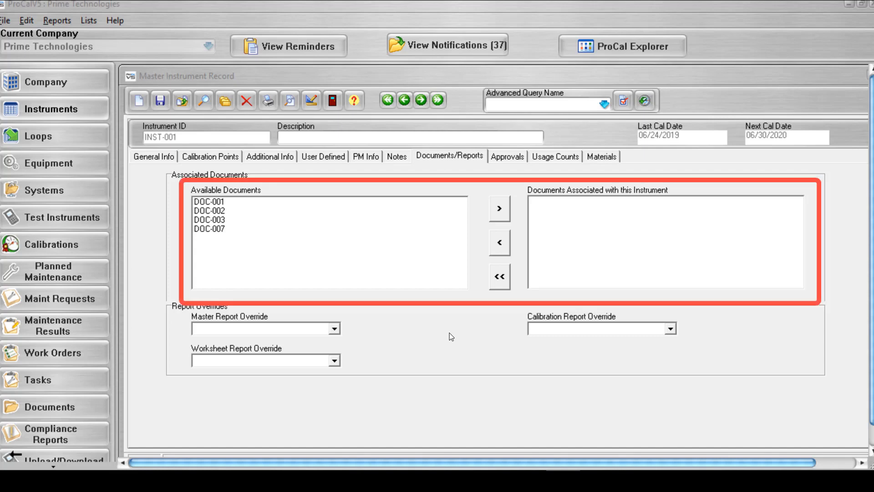
Associate documents DOC-003 and DOC-007 with the instrument and remove DOC-007 from the associated documents.
left_click(222, 219)
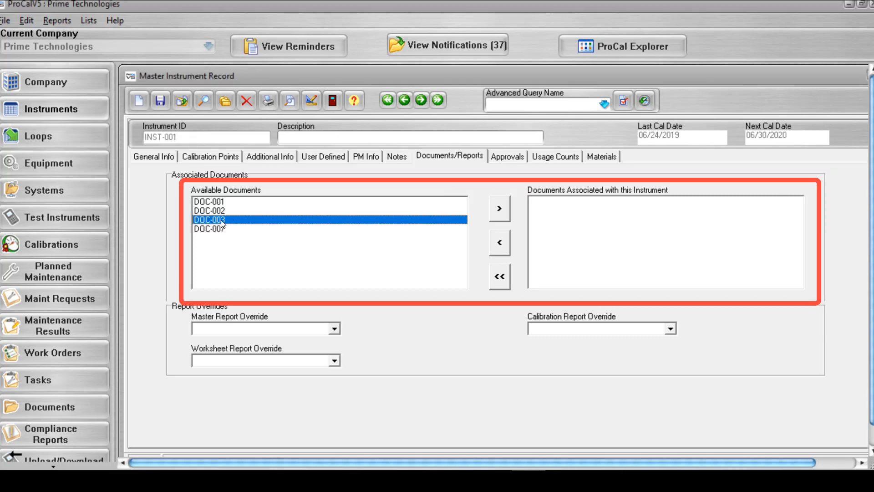
left_click(504, 217)
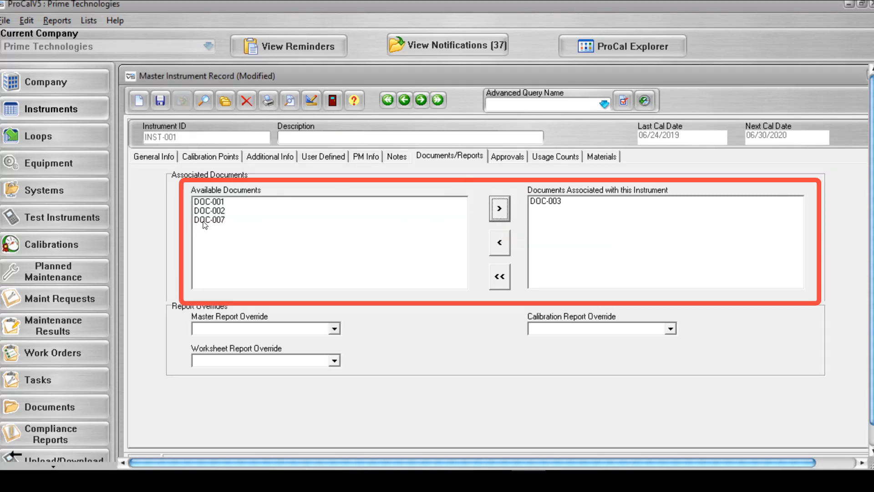
left_click(204, 222)
left_click(507, 210)
left_click(544, 211)
left_click(497, 250)
Associate document DOC-002 with the instrument and clear all associated documents.
left_click(298, 210)
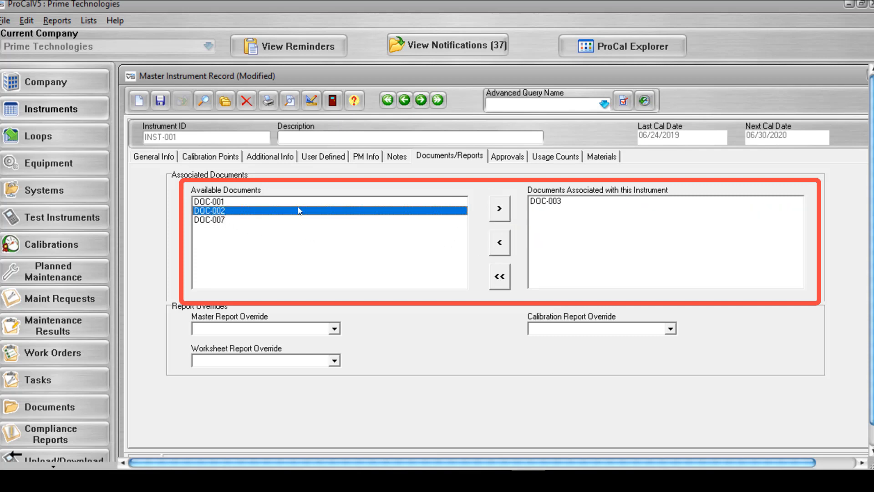
left_click(504, 209)
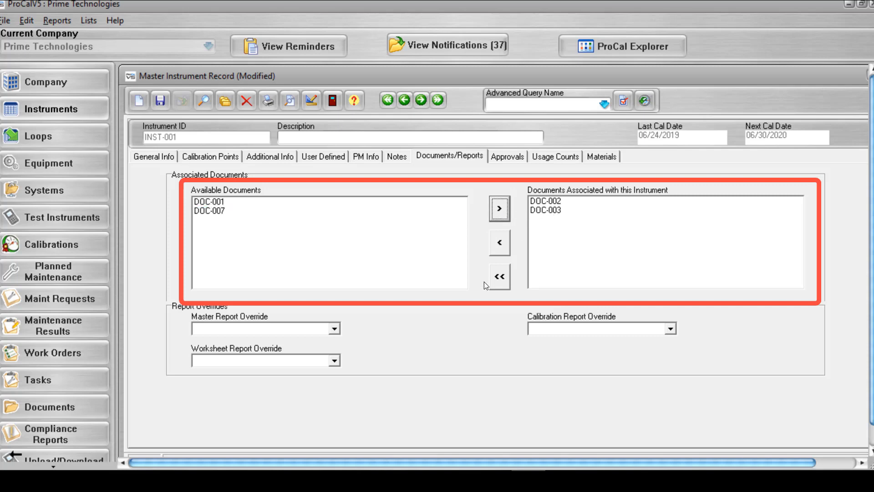
left_click(496, 280)
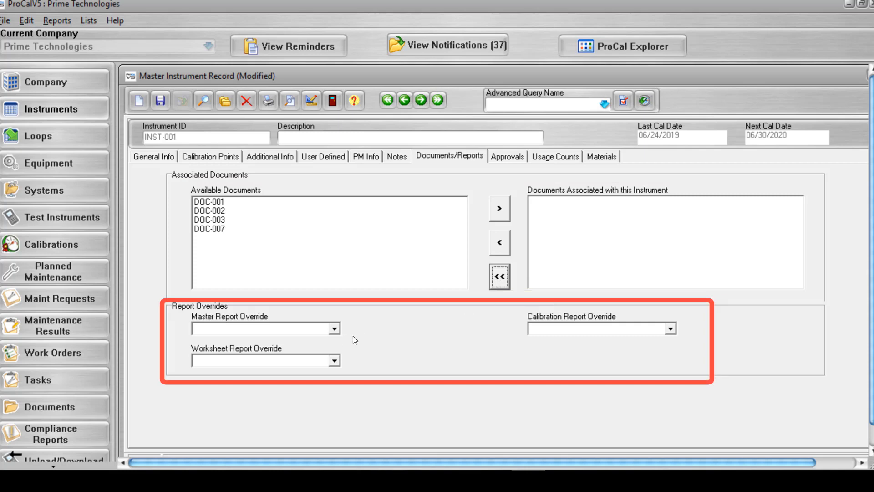
Examine the reports available as master report override and calibration report override without choosing any.
left_click(334, 328)
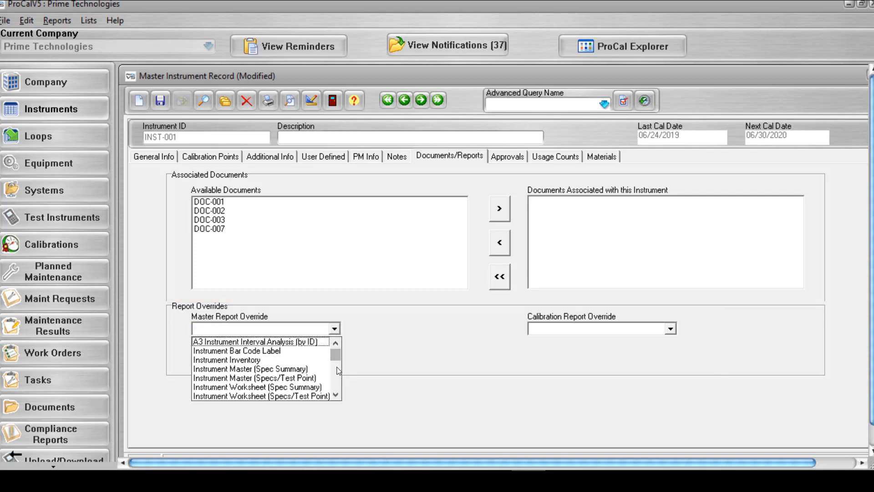
mouse_move(339, 356)
left_mouse_down()
mouse_move(338, 371)
mouse_move(337, 345)
left_mouse_up()
left_click(435, 327)
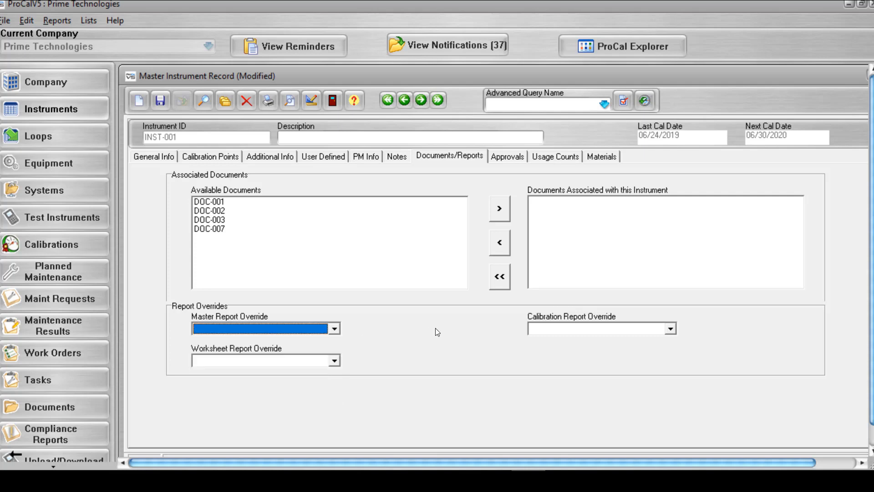
left_click(670, 328)
mouse_move(674, 354)
left_mouse_down()
mouse_move(672, 388)
mouse_move(670, 353)
left_mouse_up()
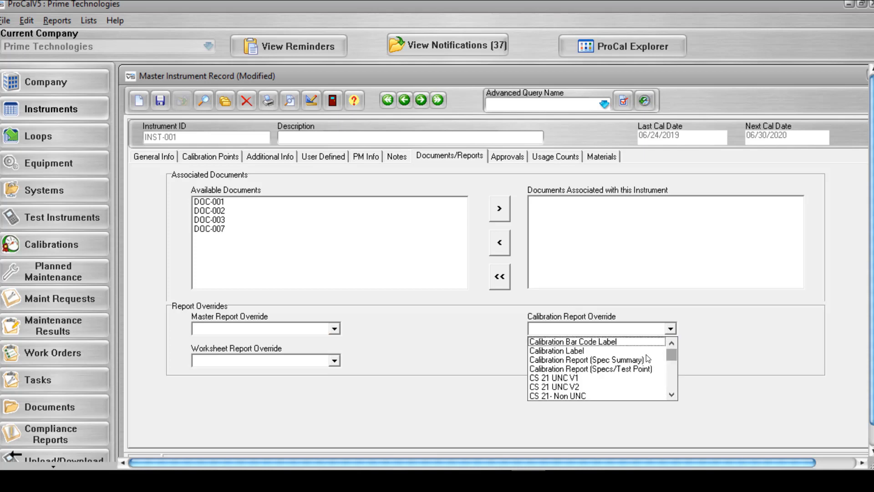
left_click(423, 348)
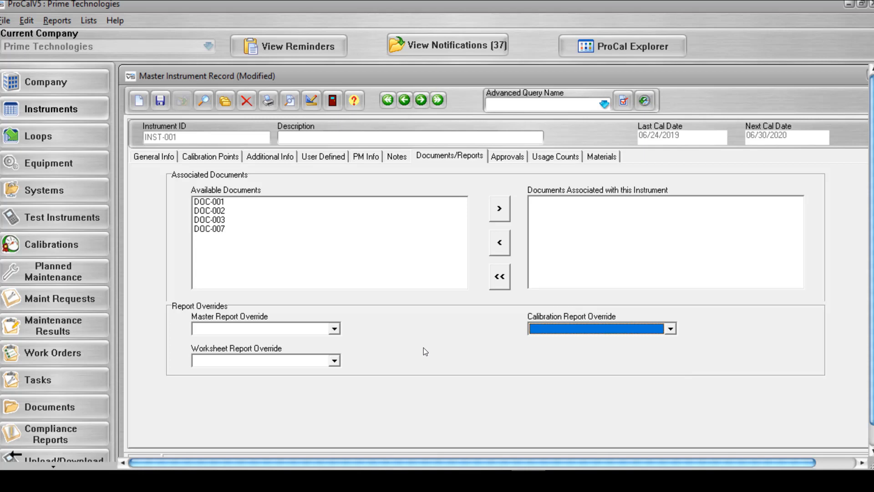
Set the master report override to Instrument Inventory, the calibration report override to Calibration Label and the worksheet report override to Instrument Bar Code Label.
left_click(335, 329)
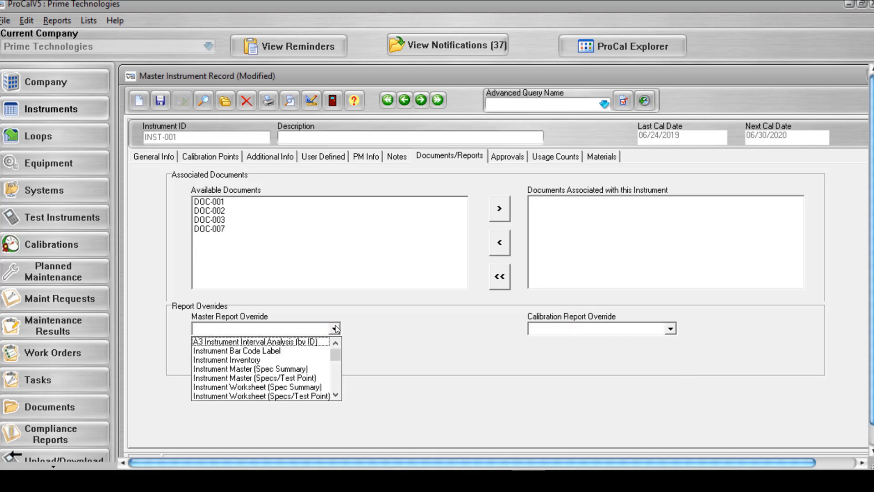
left_click(270, 360)
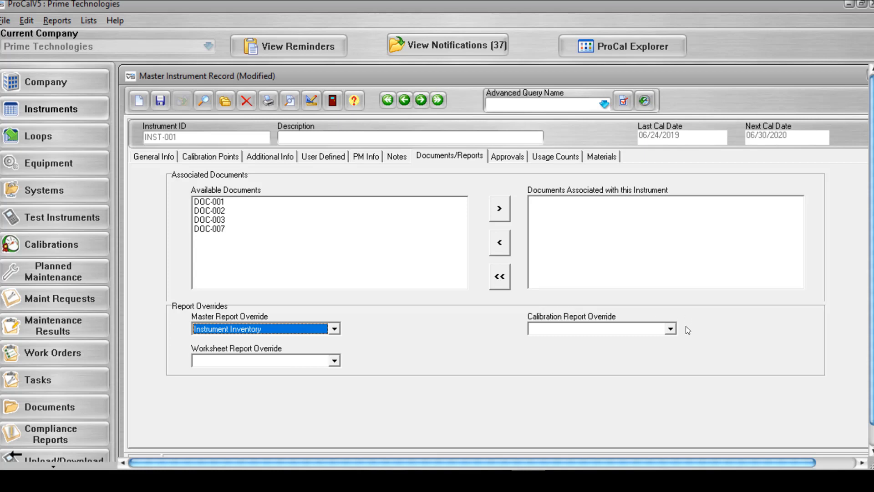
left_click(670, 330)
left_click(590, 353)
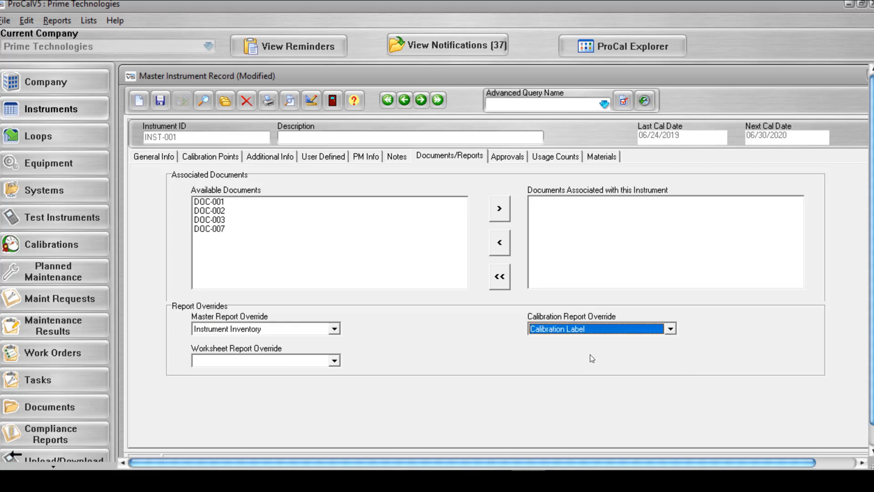
left_click(333, 361)
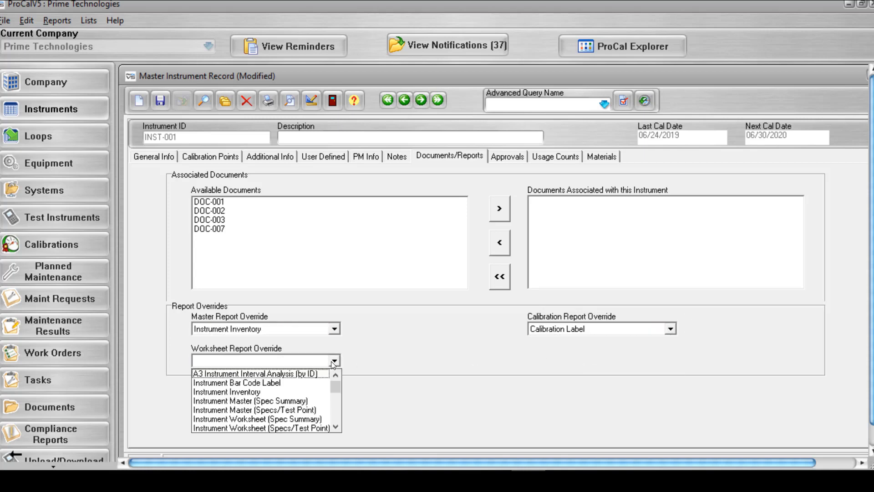
left_click(272, 382)
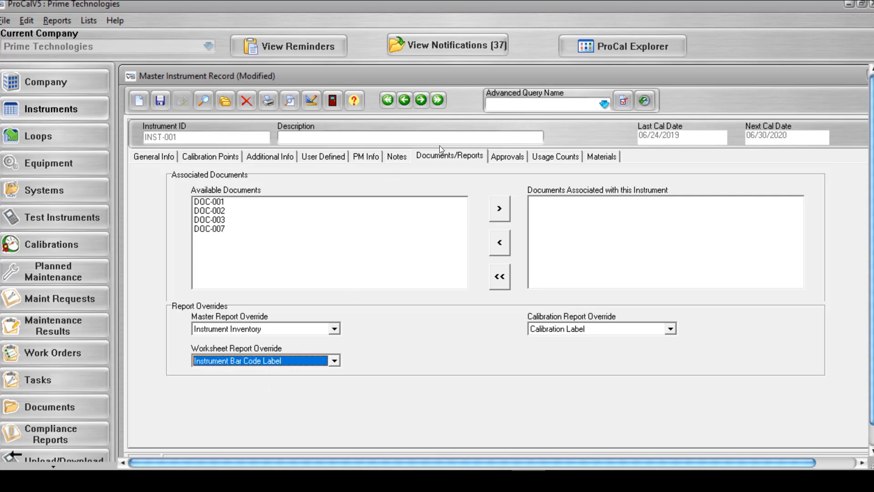
Look over the instrument's approval policy options and set the new approval policy to Item Approval Policy.
left_click(500, 157)
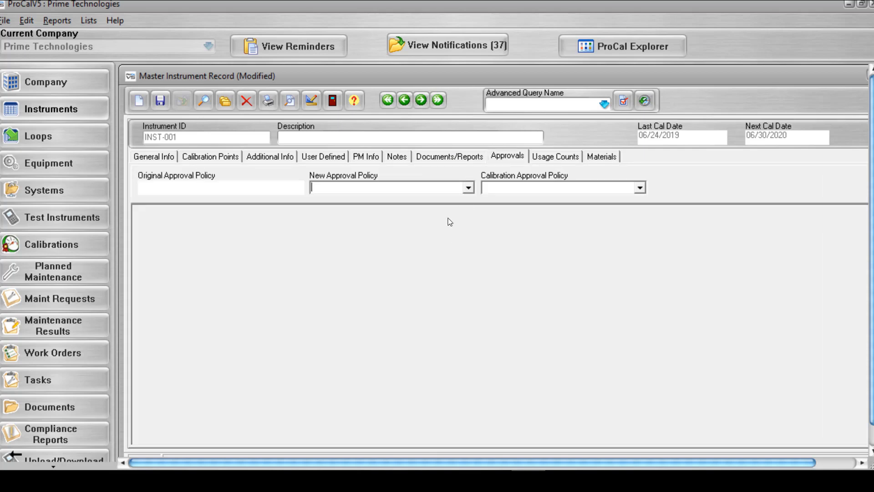
left_click(468, 188)
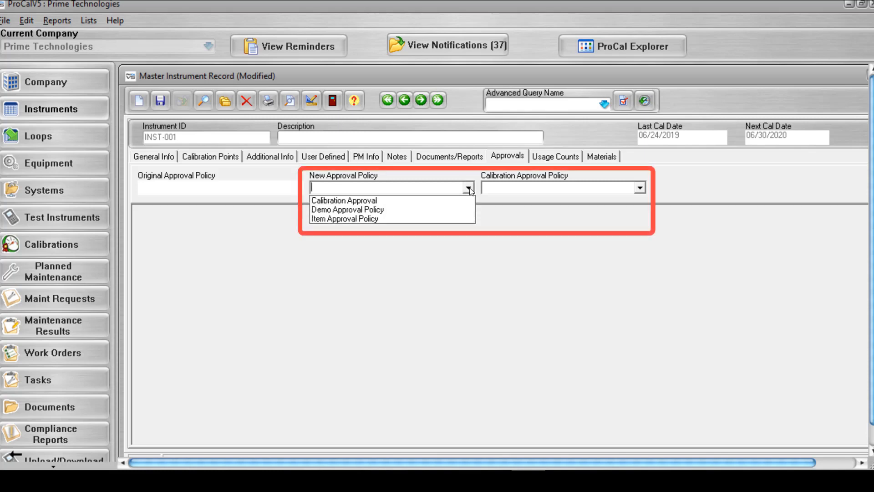
left_click(640, 188)
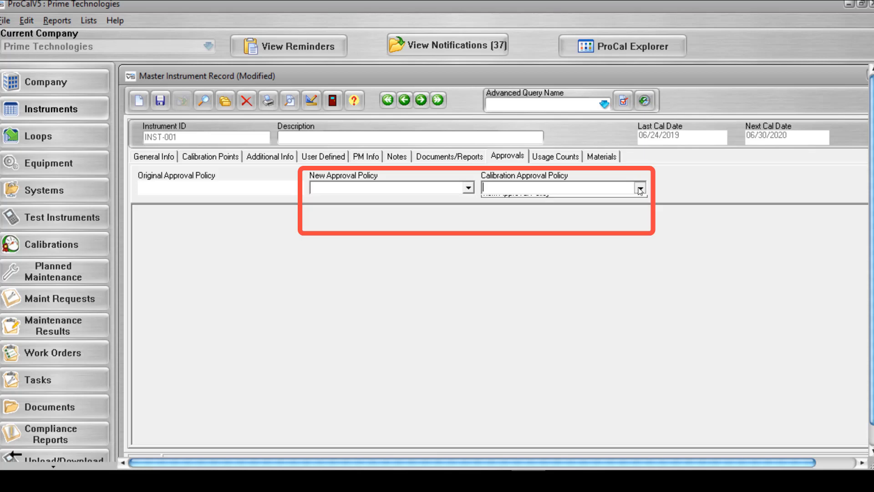
left_click(468, 188)
left_click(469, 188)
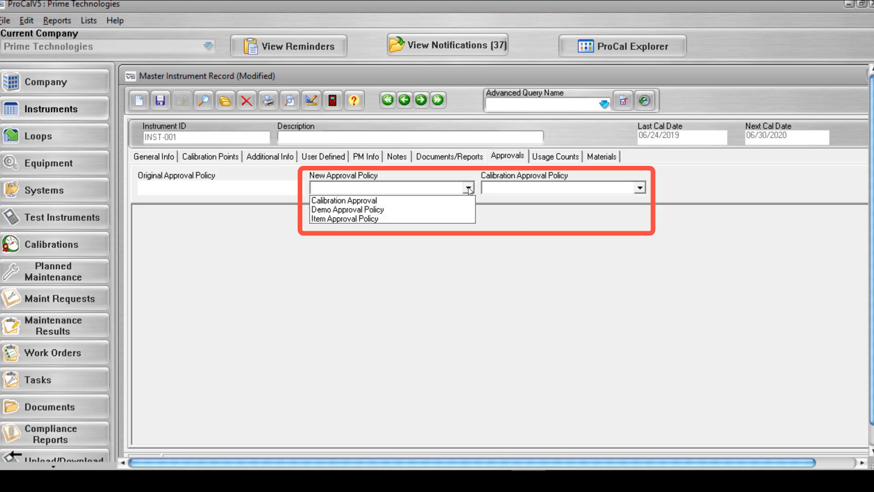
left_click(393, 219)
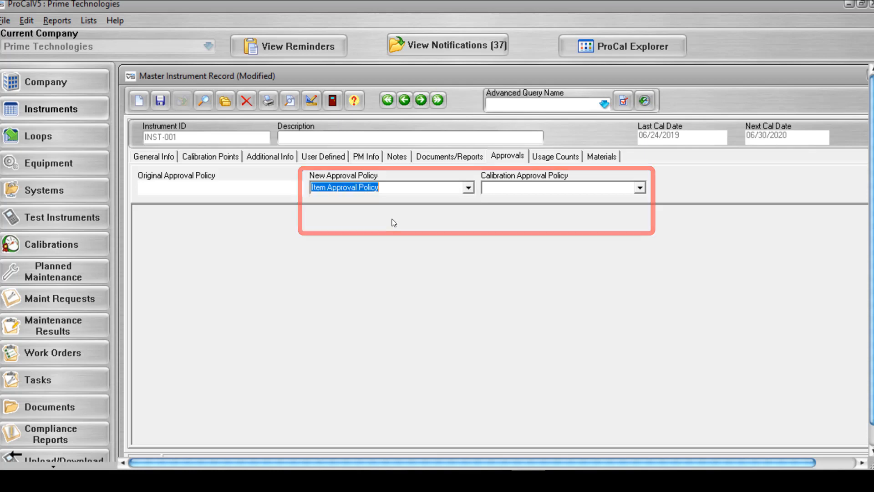
left_click(398, 241)
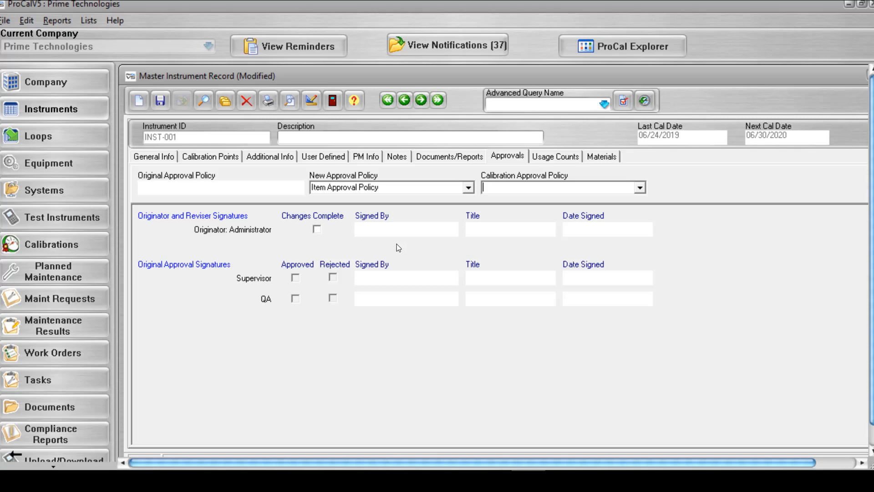
Sign the originator's changes as complete and approve the record as Supervisor and QA, saving after each signature.
left_click(317, 229)
left_click(162, 101)
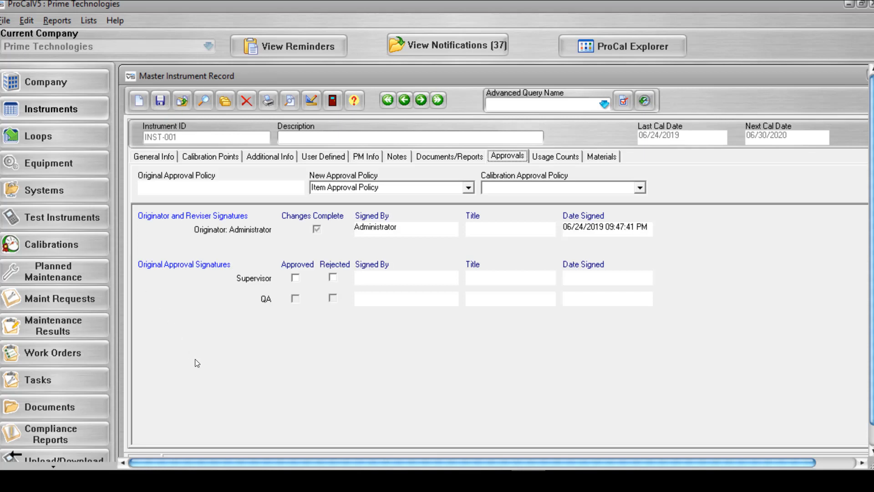
left_click(295, 278)
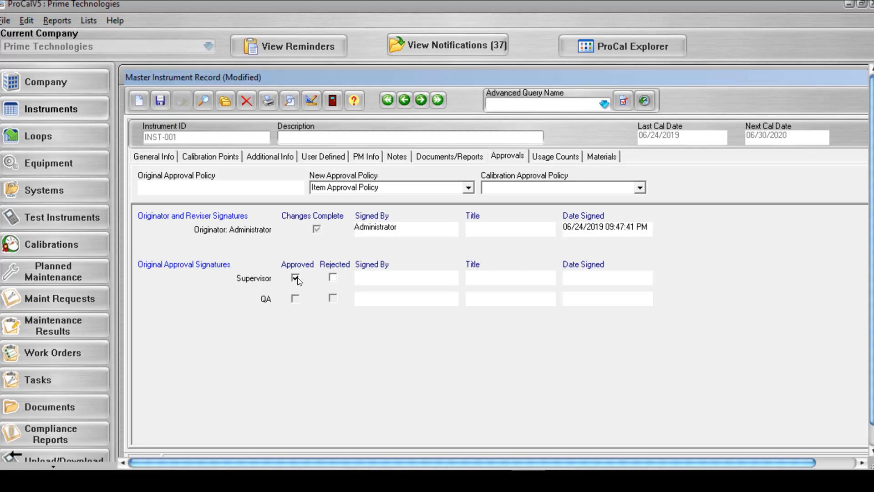
left_click(159, 91)
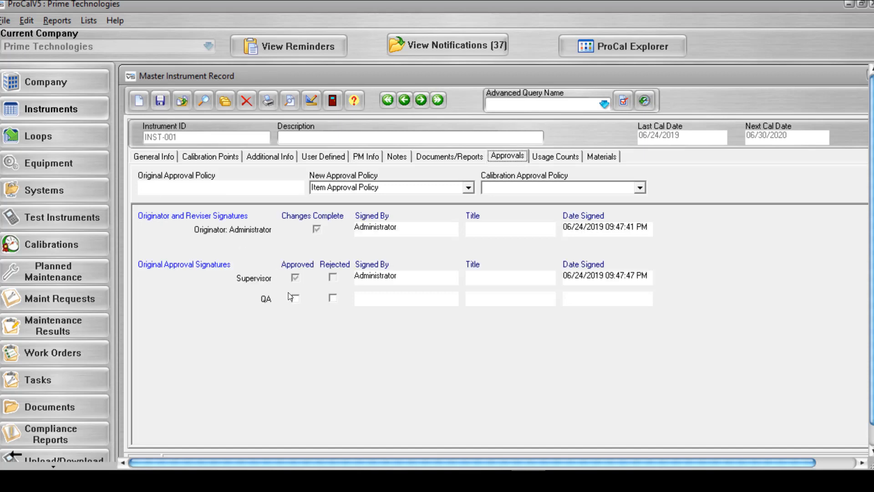
left_click(295, 298)
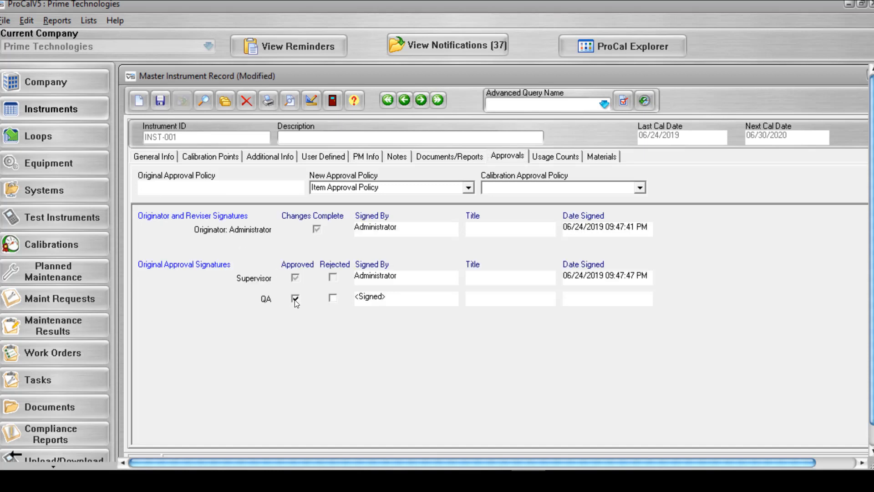
left_click(161, 93)
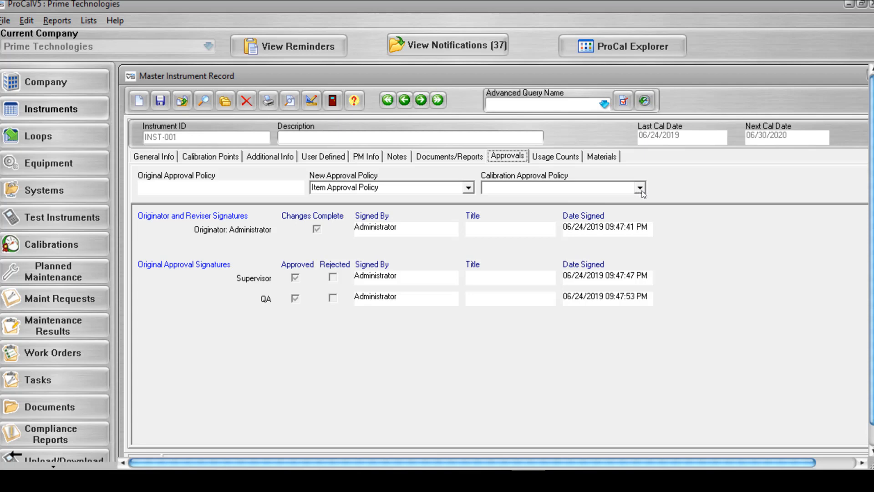
Find the available parts for the instrument's materials and assign part PT-01.
left_click(601, 156)
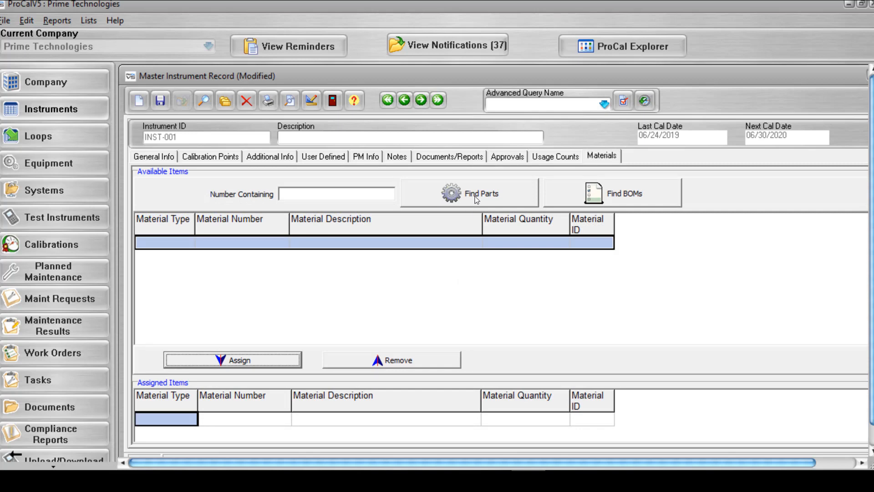
left_click(476, 199)
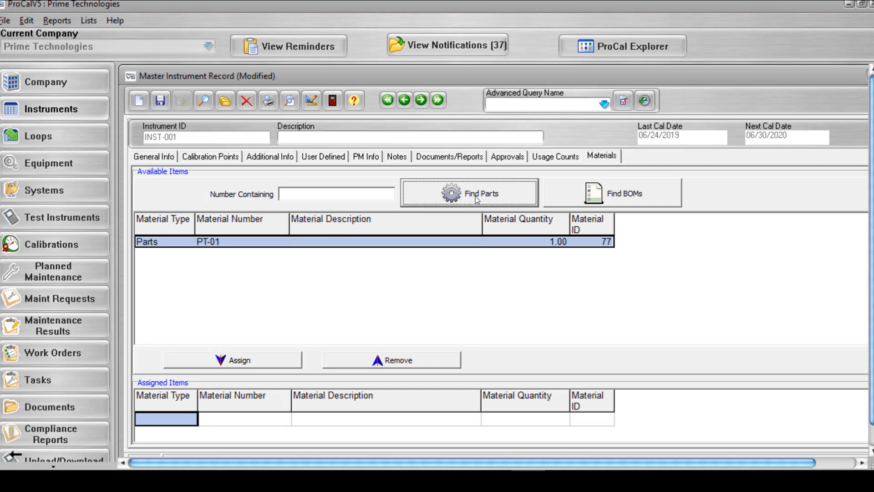
left_click(259, 357)
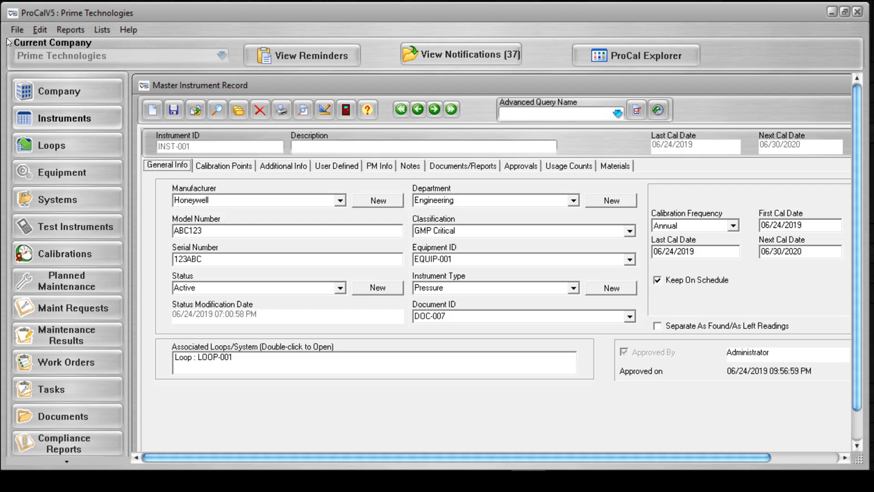
Review the event history of instrument INST-001 with the start date set to 06/23/2019 and all event types included.
left_click(22, 30)
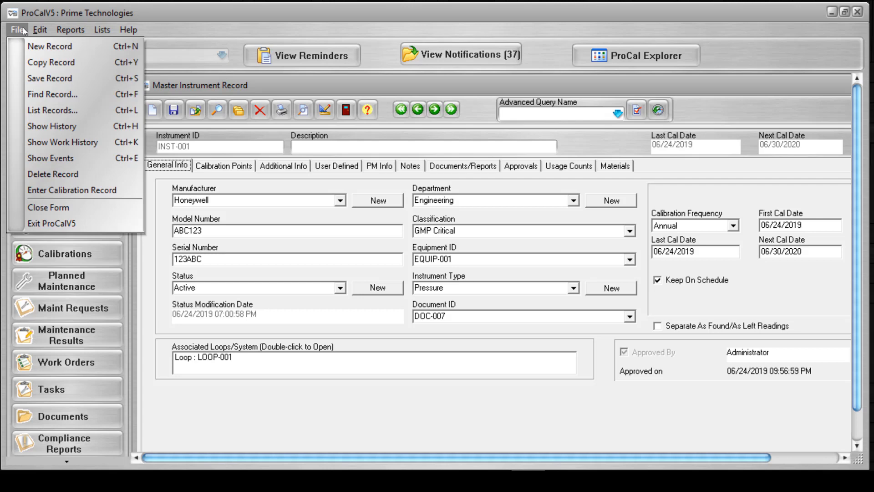
left_click(67, 160)
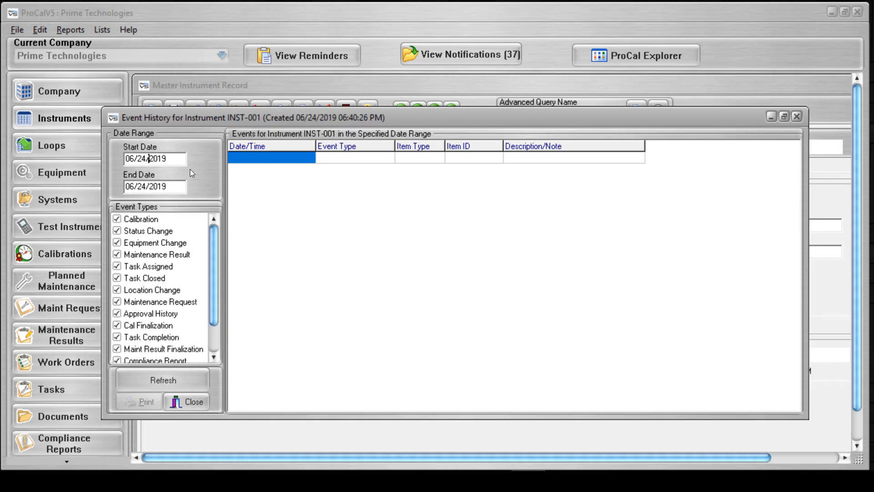
key("BackSpace")
type("3")
left_click(117, 242)
left_click(117, 231)
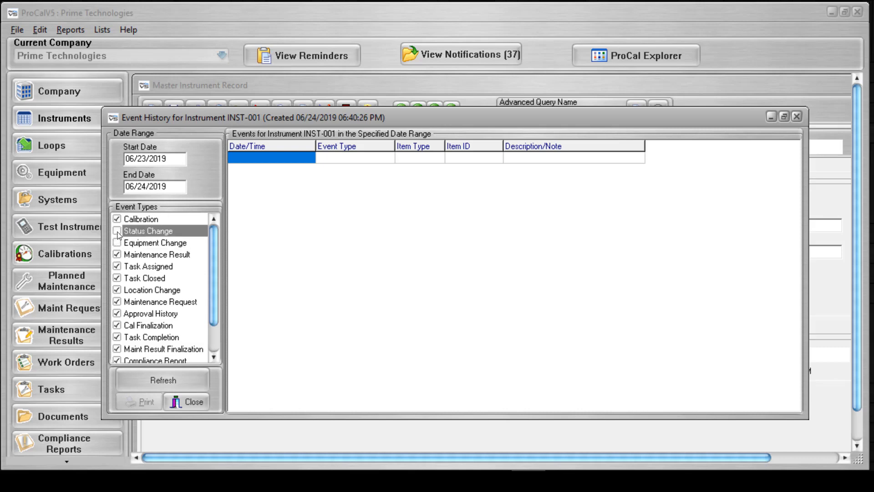
left_click(117, 242)
left_click(117, 231)
left_click(134, 383)
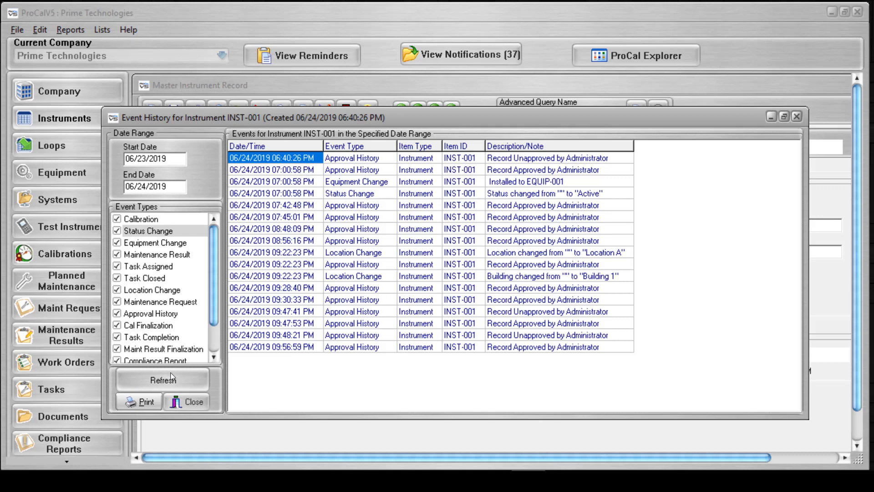
left_click(797, 117)
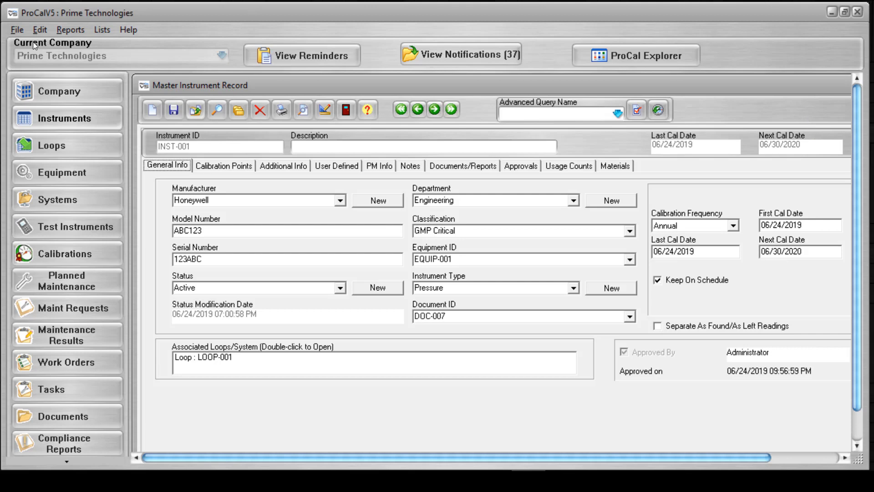
Show the instrument's history with all audit trail entries expanded and look through the recorded changes and signatures.
left_click(40, 30)
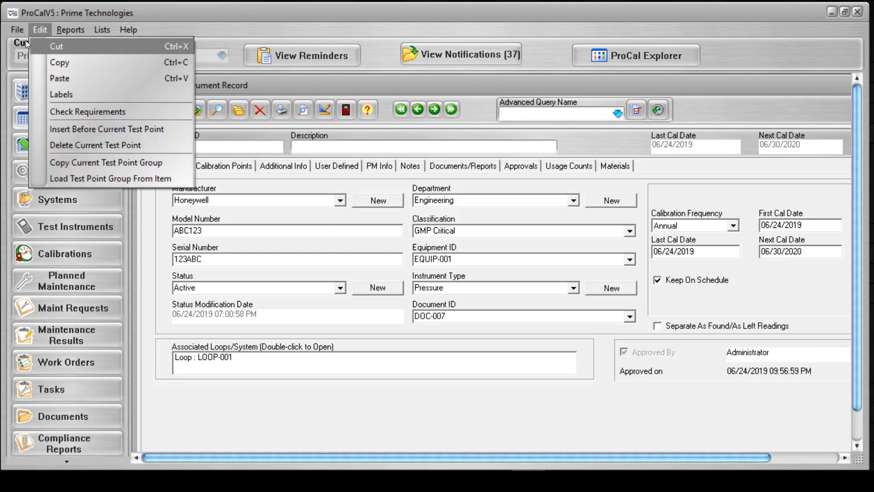
mouse_move(17, 31)
left_click(36, 129)
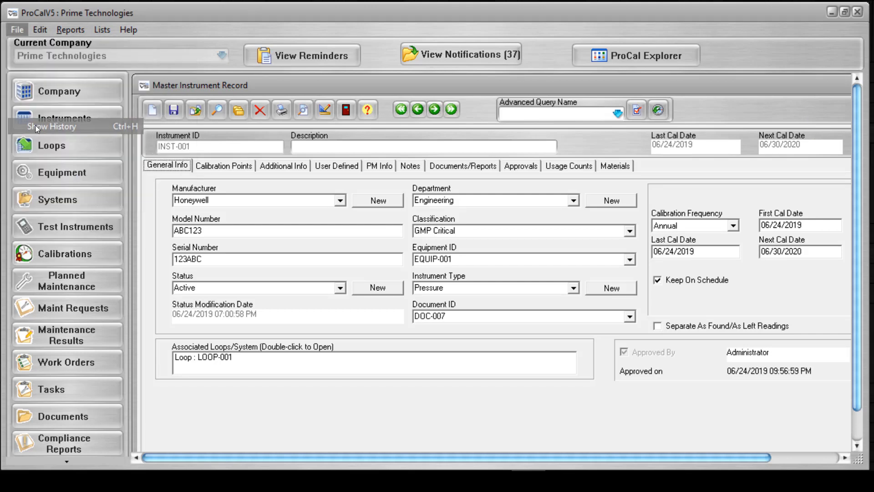
scroll(337, 168, "down", 10)
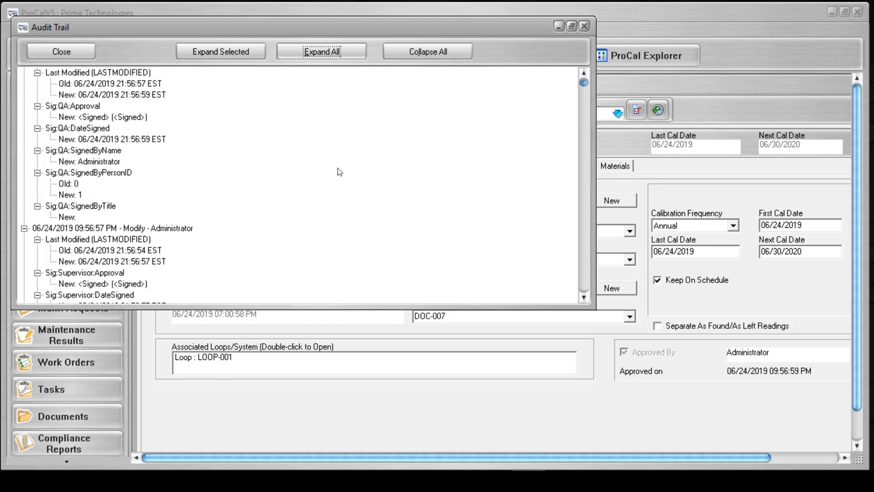
scroll(338, 168, "down", 2)
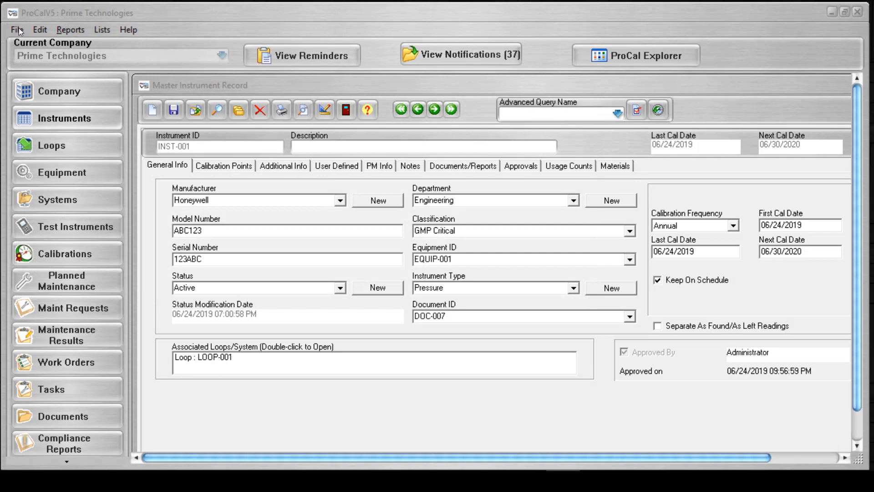
Try to delete the INST-001 instrument record, show the details of the response and dismiss it.
left_click(18, 29)
left_click(101, 190)
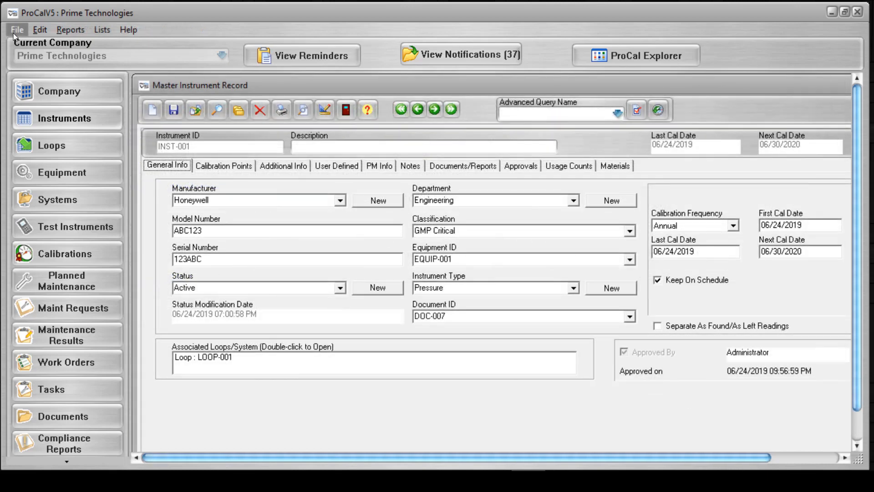
left_click(15, 32)
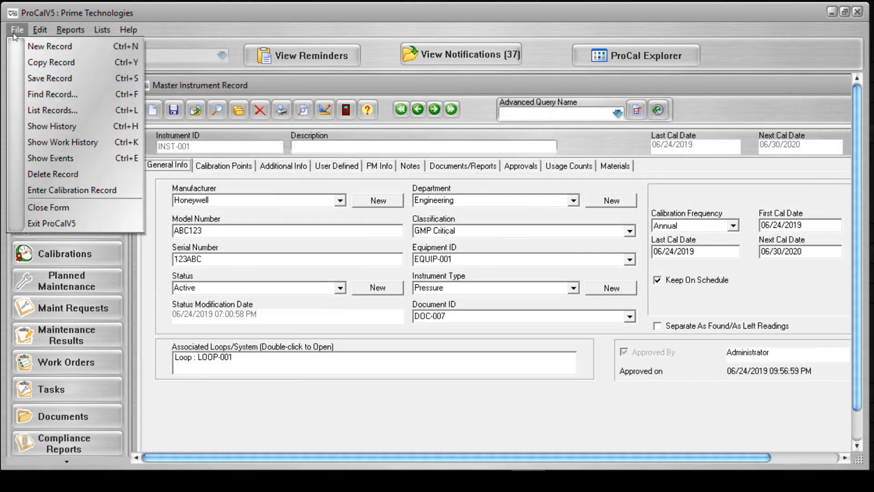
left_click(77, 175)
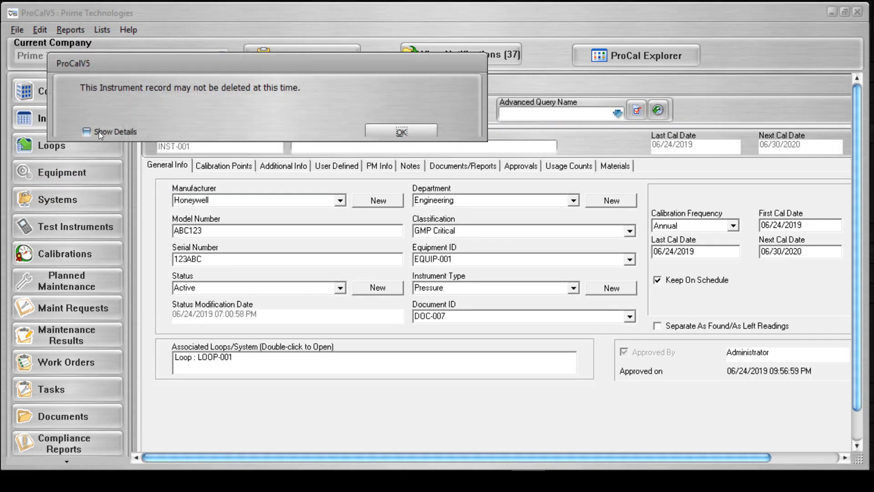
left_click(88, 133)
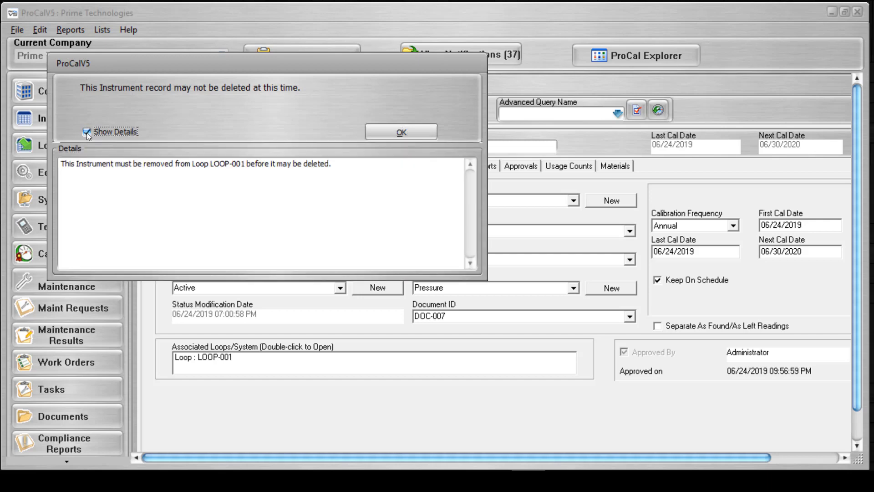
left_click(381, 135)
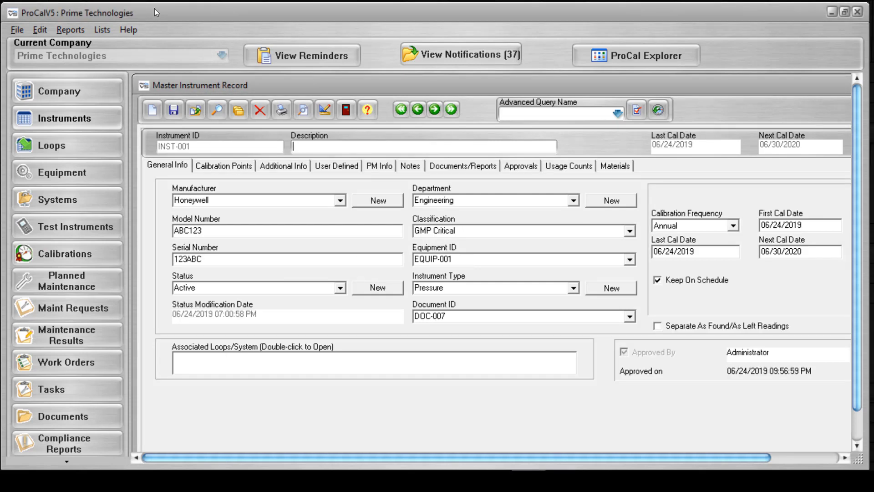
Delete the INST-001 instrument record, showing the details on associated records before confirming the deletion.
left_click(20, 30)
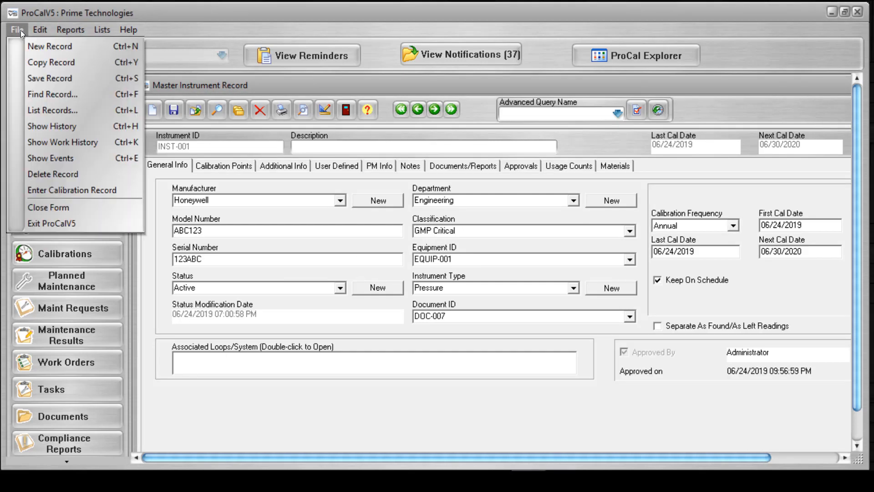
left_click(74, 174)
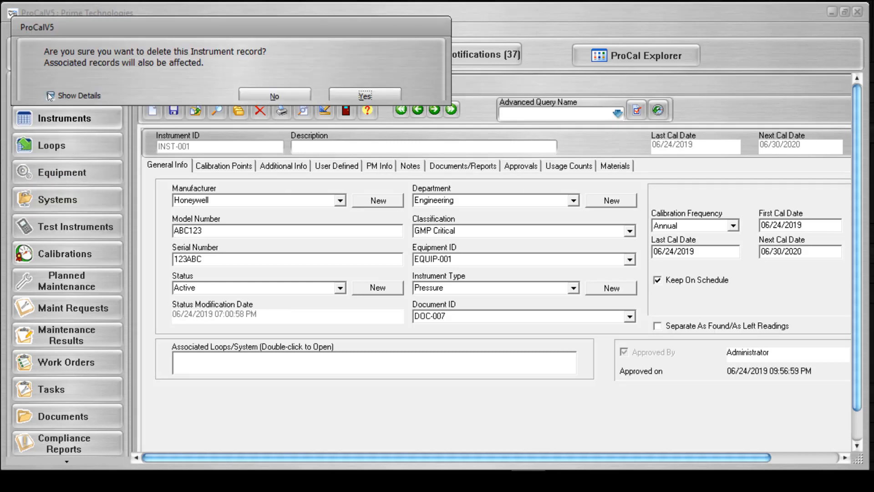
left_click(50, 95)
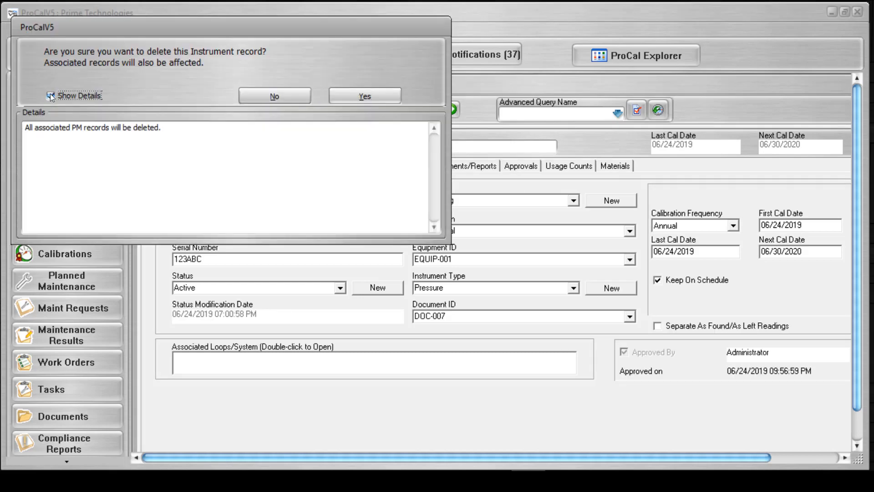
left_click(356, 97)
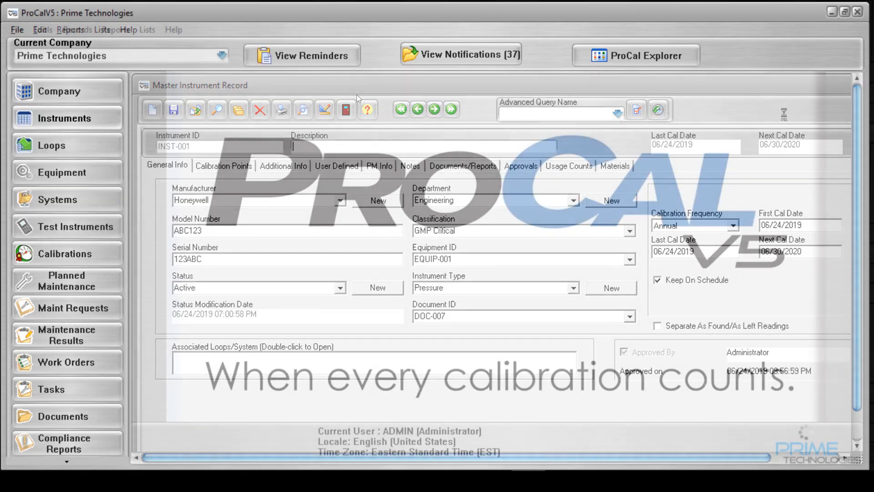